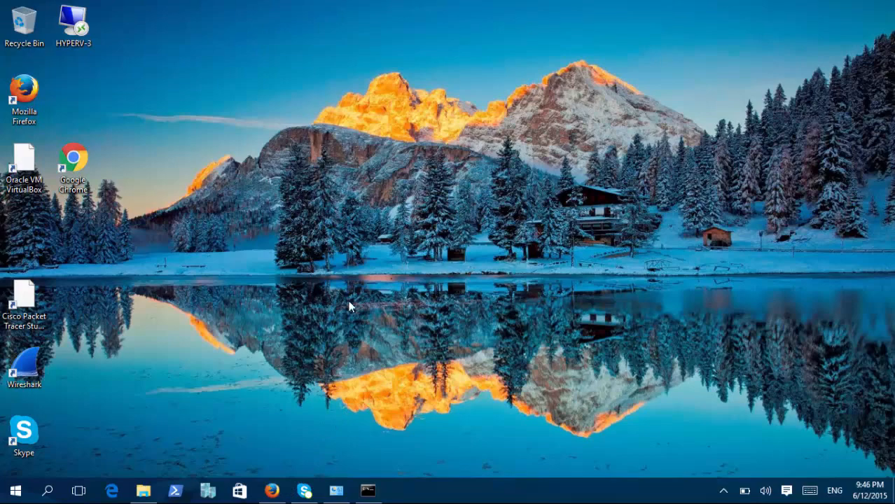
click(275, 494)
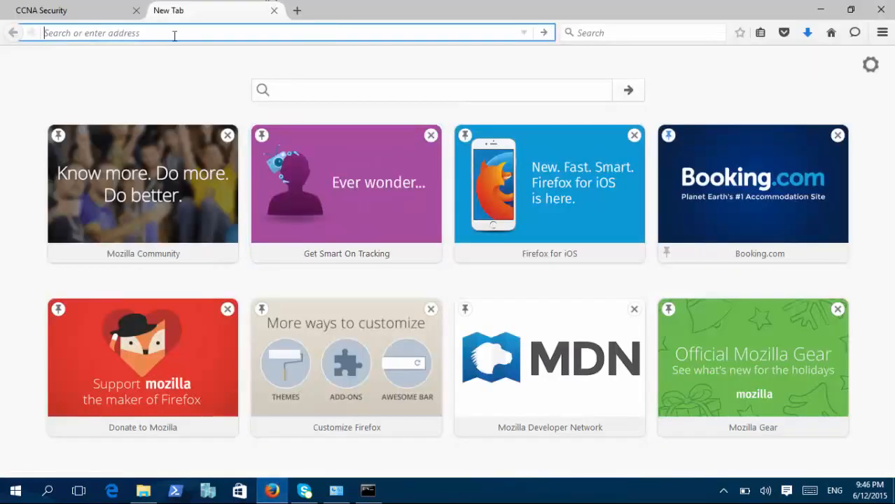
text(www)
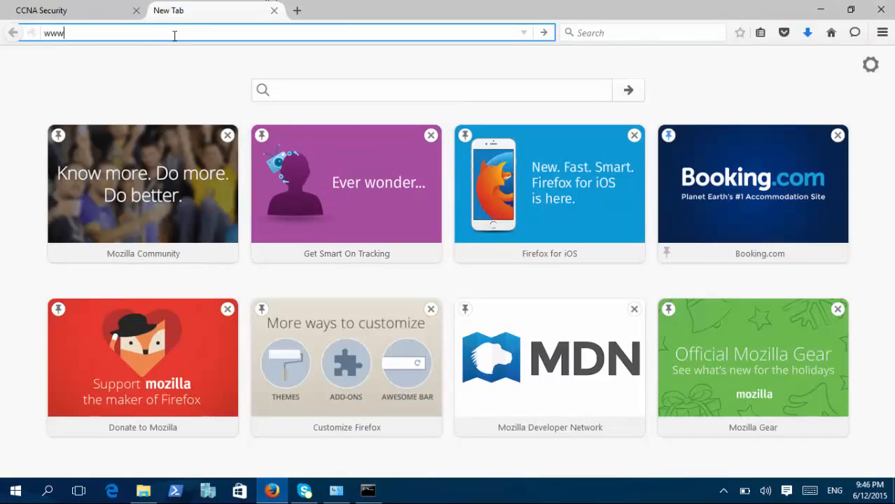
text(.gns3.com)
key(Return)
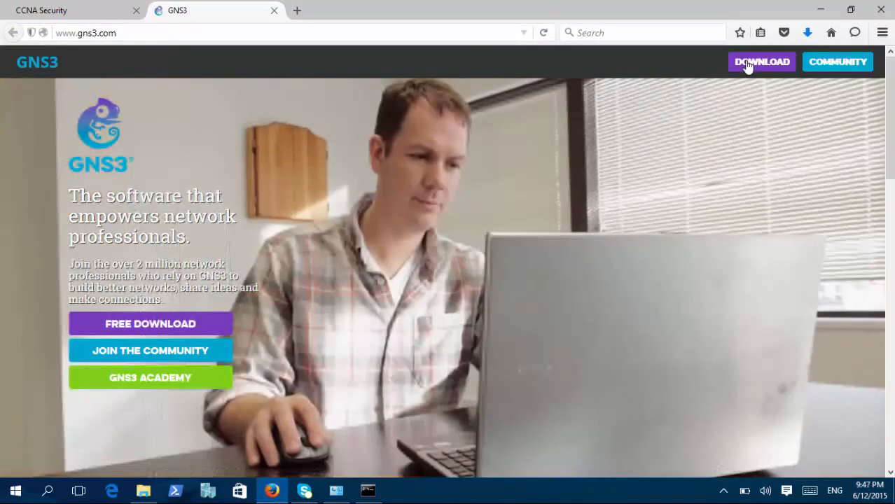
click(748, 65)
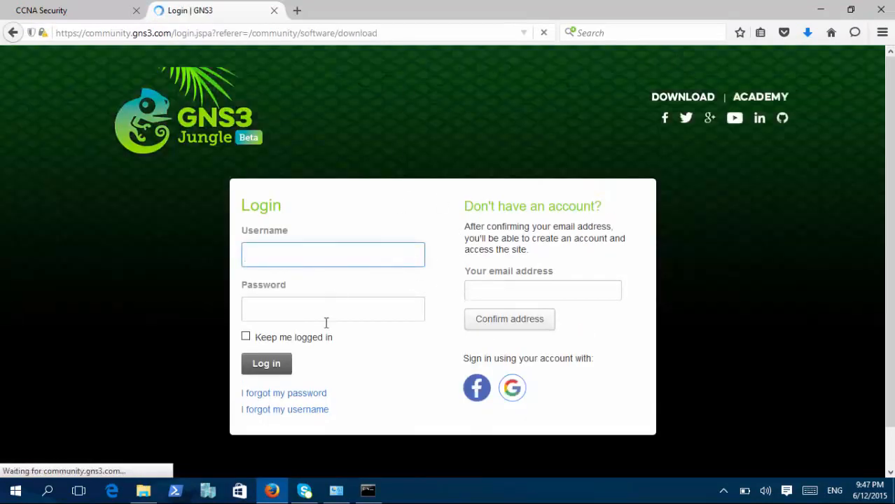
Try to log in to the GNS3 community with the account username and password.
click(468, 291)
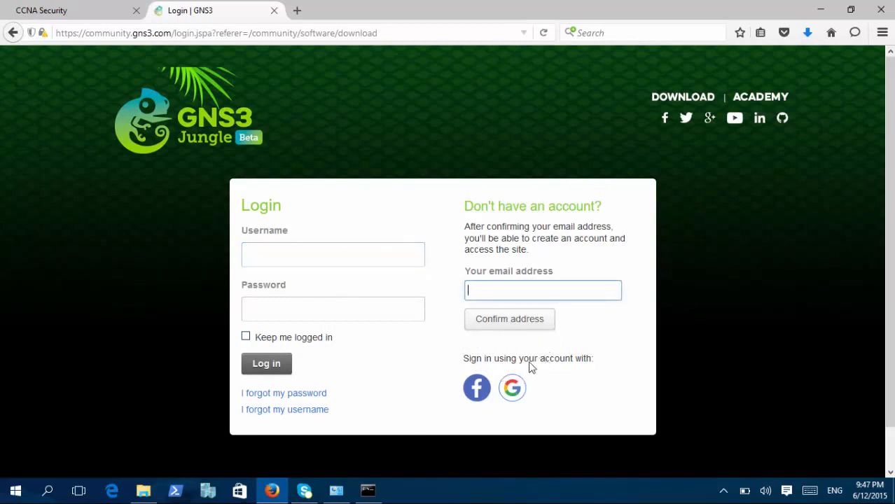
click(362, 258)
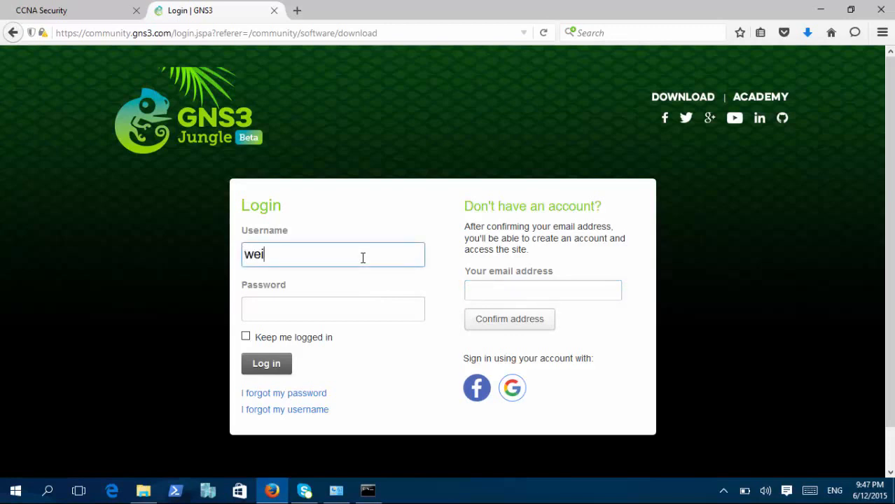
key(Tab)
text(••)
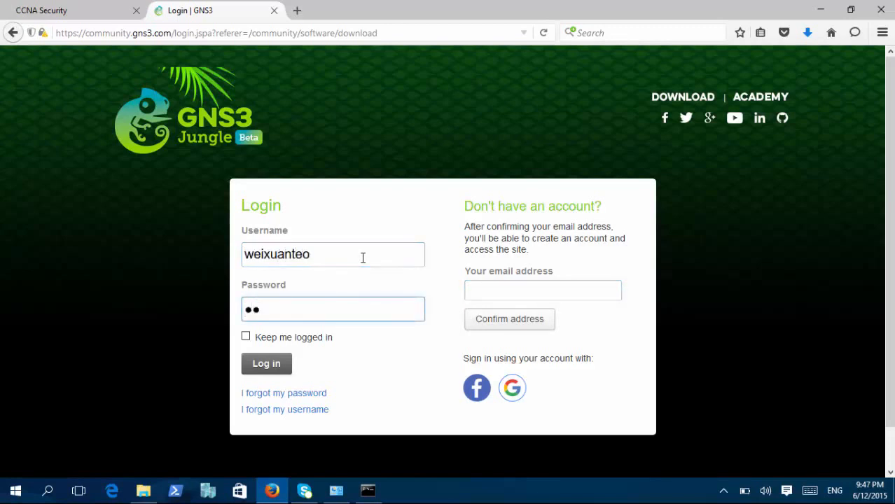
text(•••••••)
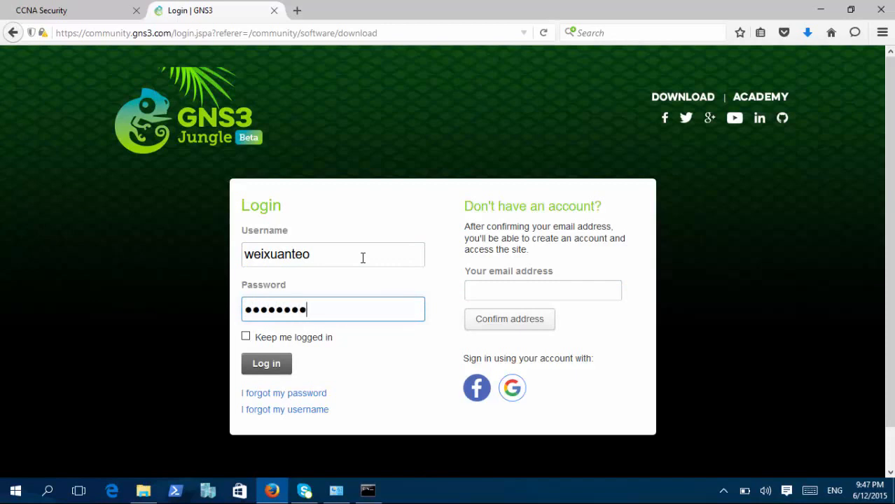
key(BackSpace)
key(BackSpace)
key(BackSpace)
key(BackSpace)
key(BackSpace)
key(BackSpace)
text(••••••••)
click(253, 371)
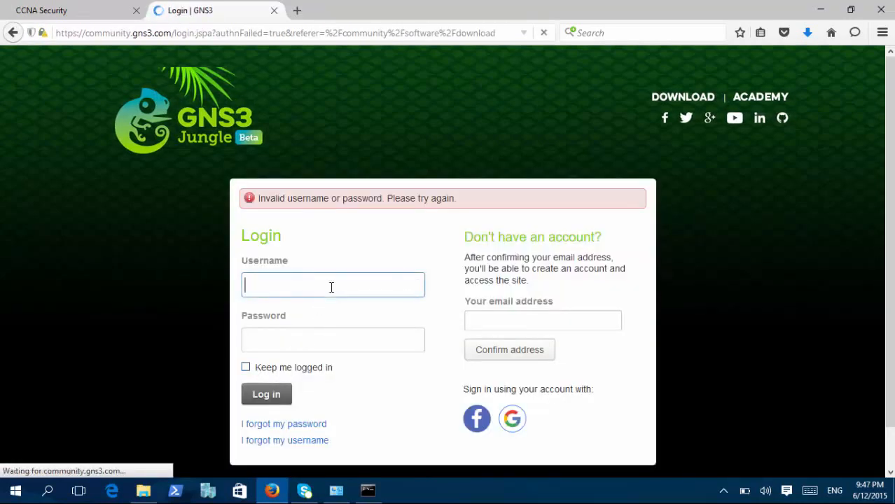
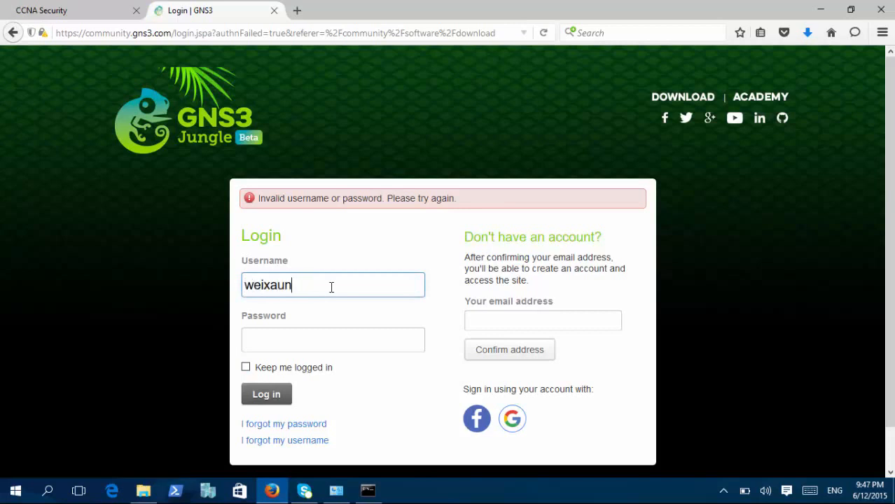
Re-enter the account username and password and log in to reach the GNS3 download page.
key(Tab)
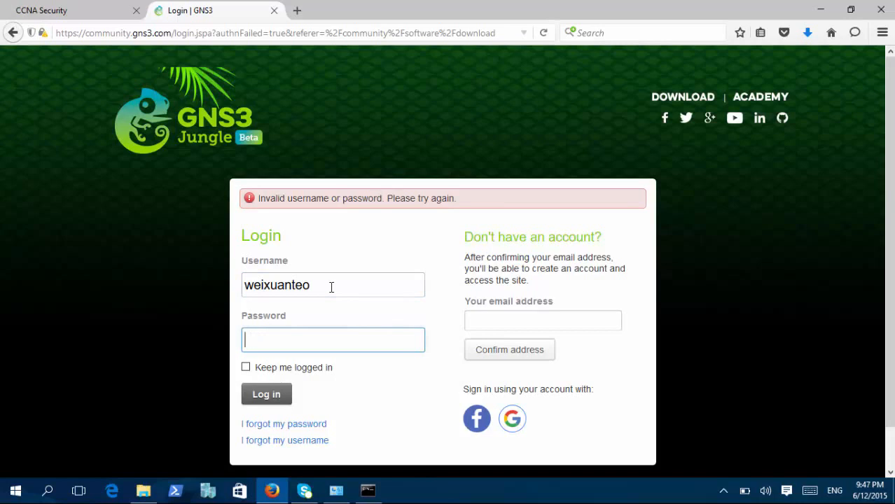
text(*********)
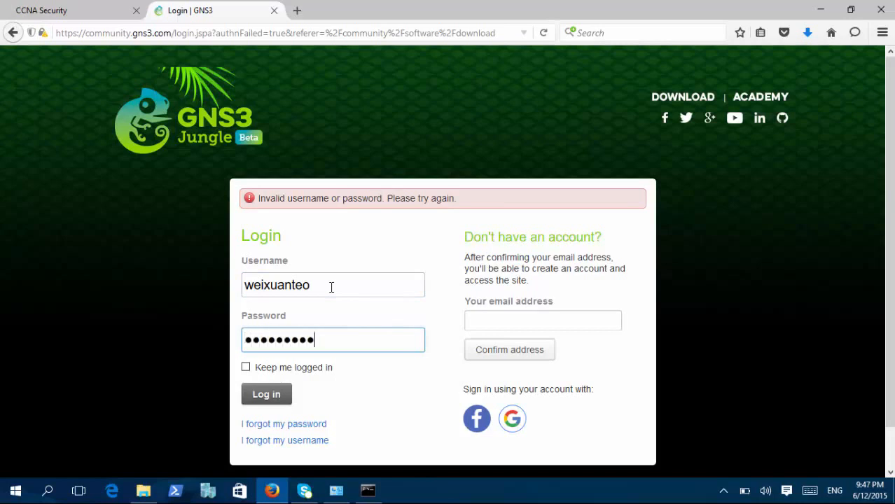
click(283, 395)
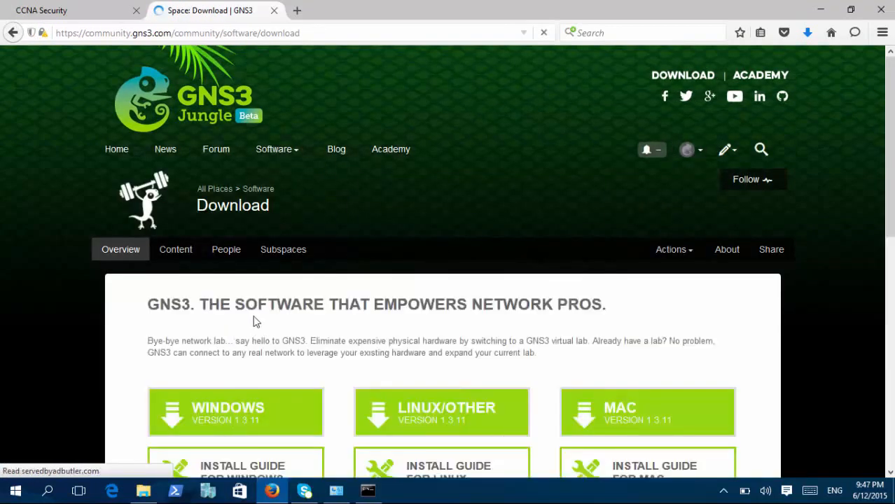
Request the Windows installer GNS3-1.3.11-all-in-one.exe, then cancel saving it and close the Thank You Note page.
scroll(254, 321, down, 3)
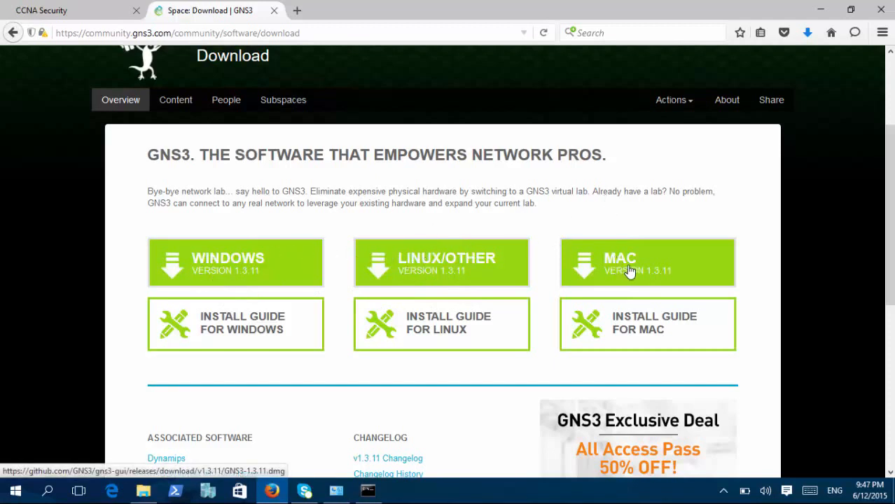
click(235, 264)
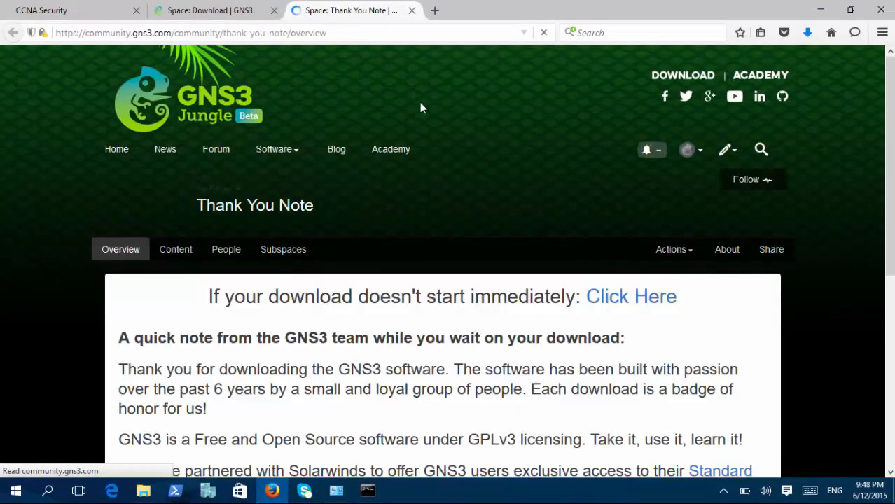
scroll(452, 252, down, 6)
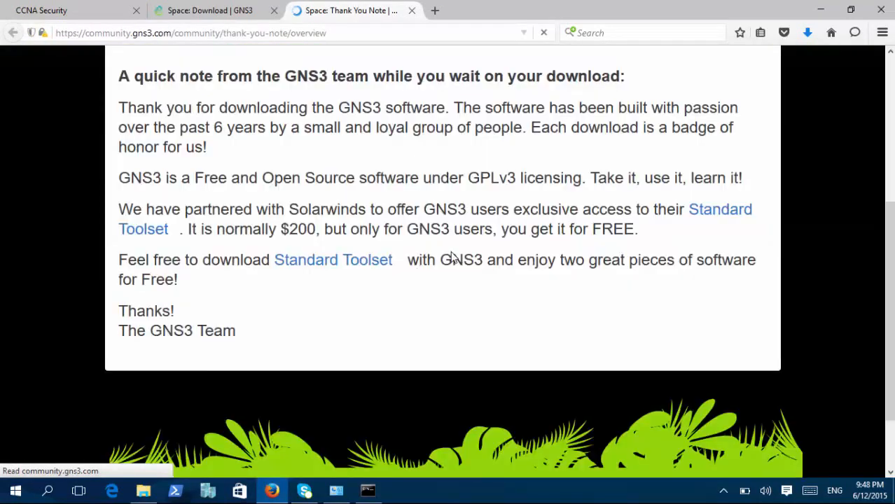
scroll(452, 252, up, 5)
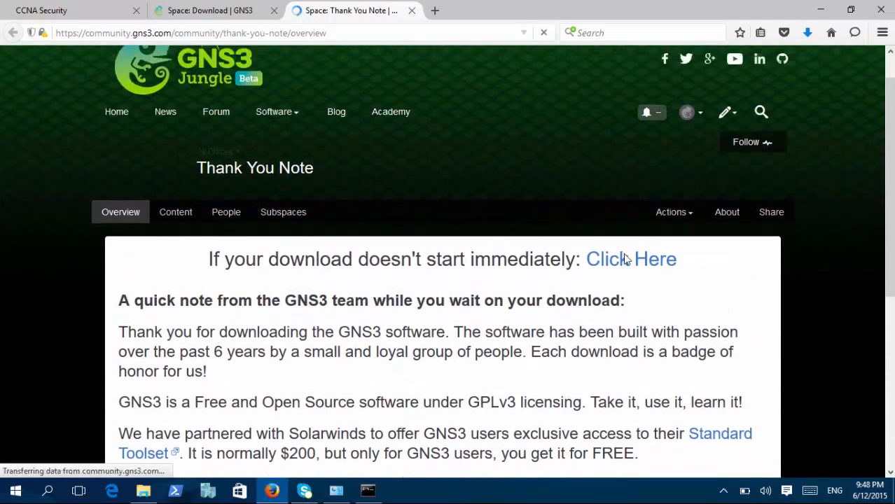
click(630, 260)
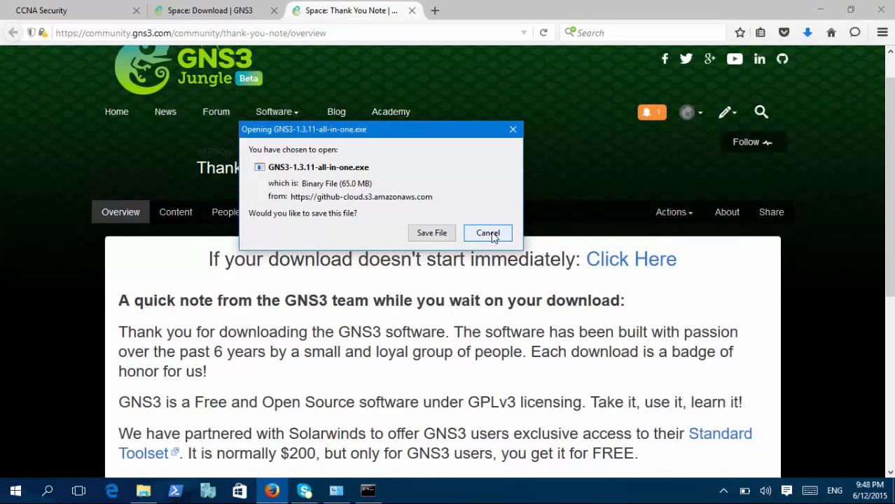
click(489, 232)
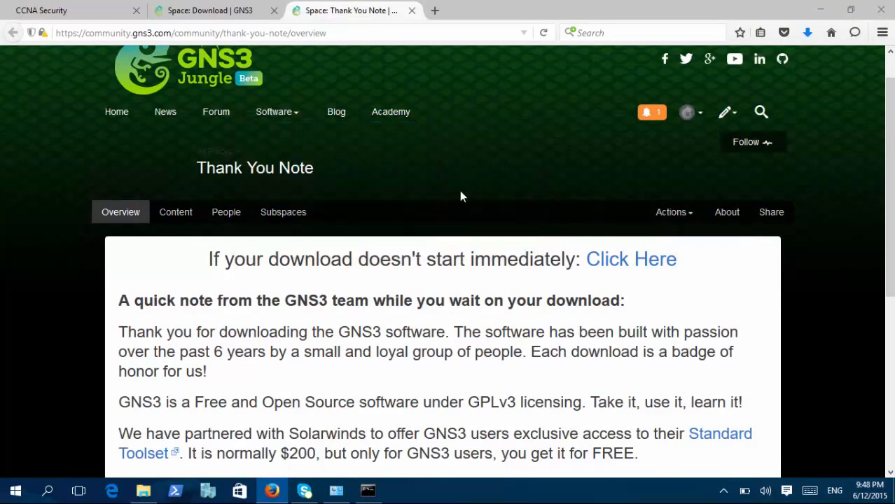
click(412, 11)
Run the GNS3-1.3.11-all-in-one installer from the Downloads folder with administrator approval and minimize the other windows.
click(143, 490)
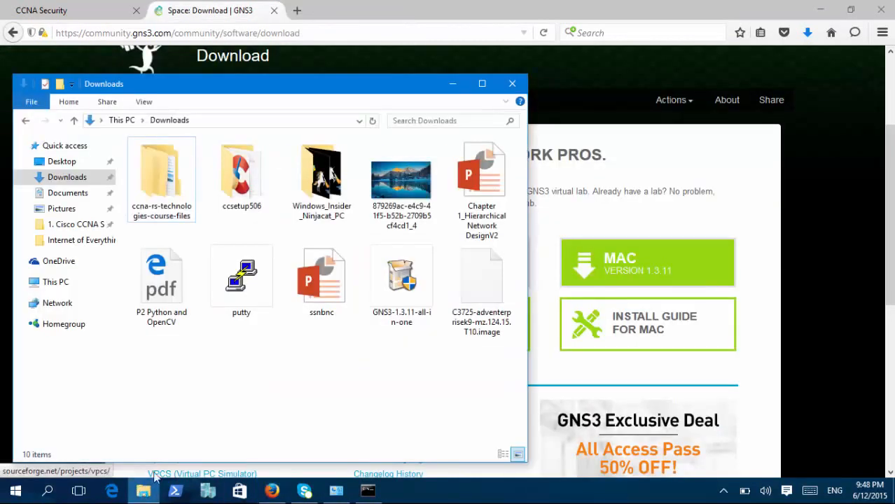
click(404, 286)
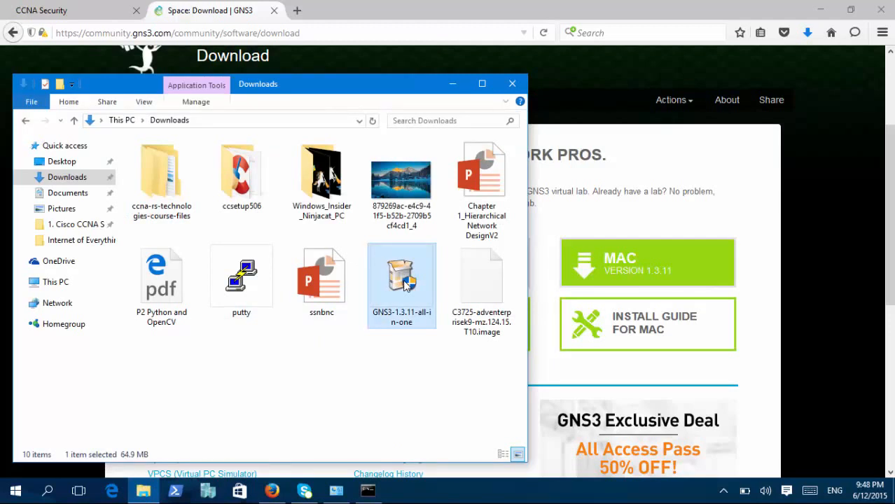
double_click(405, 281)
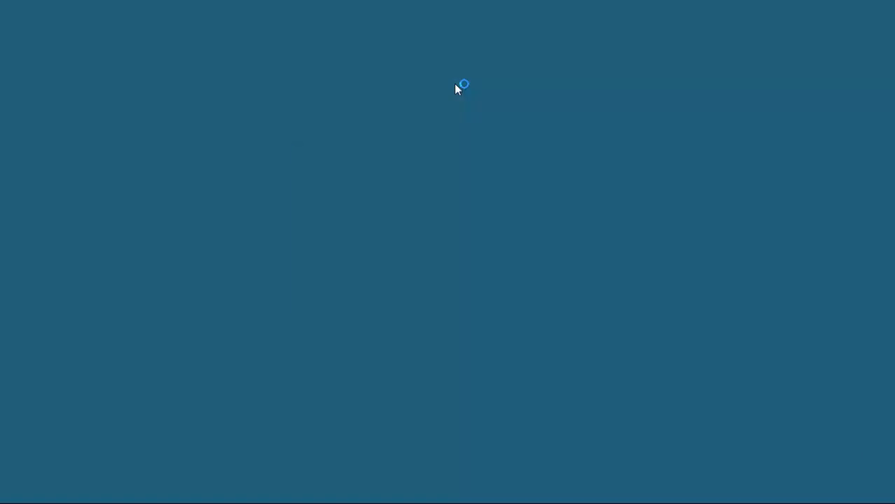
click(506, 271)
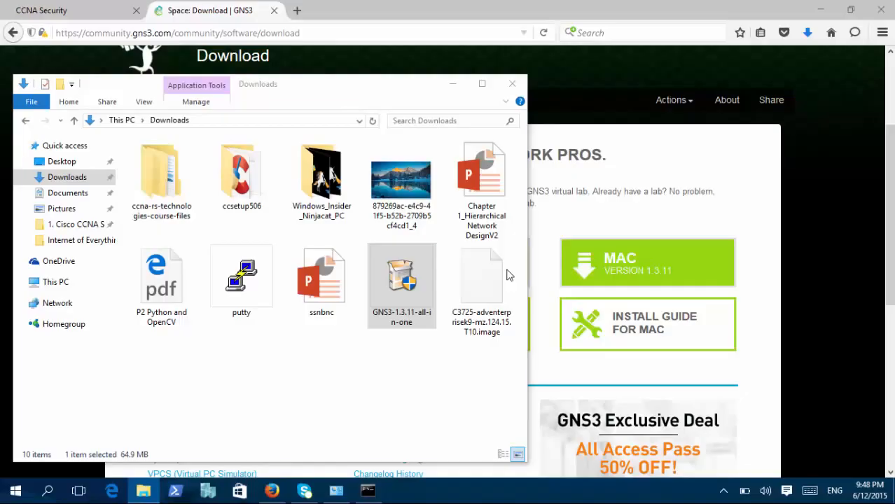
click(453, 85)
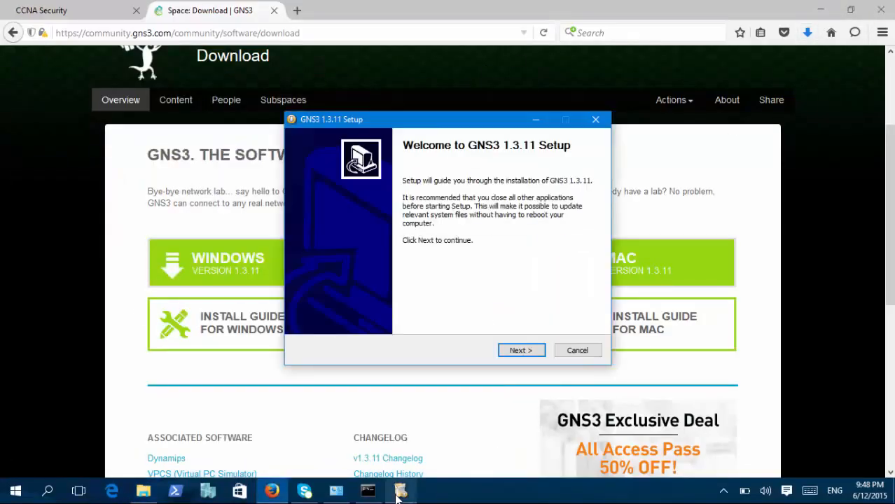
click(817, 11)
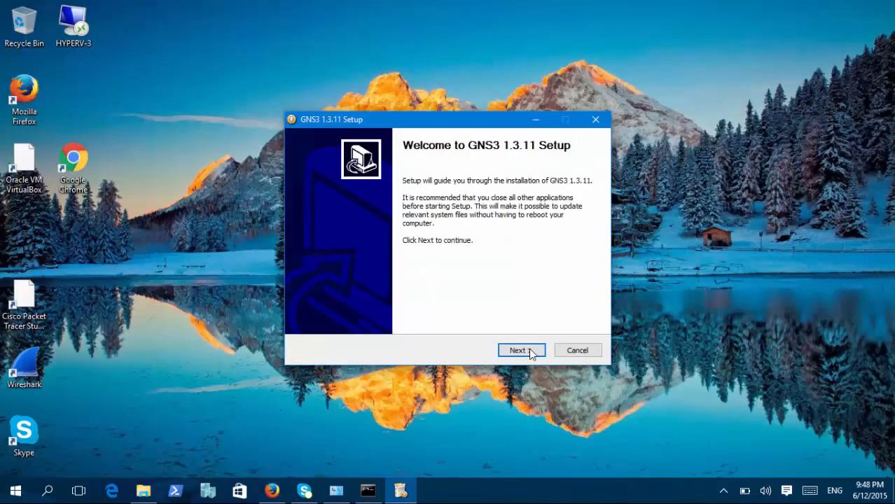
Accept the GNS3 license agreement and keep GNS3 as the Start Menu folder.
click(529, 349)
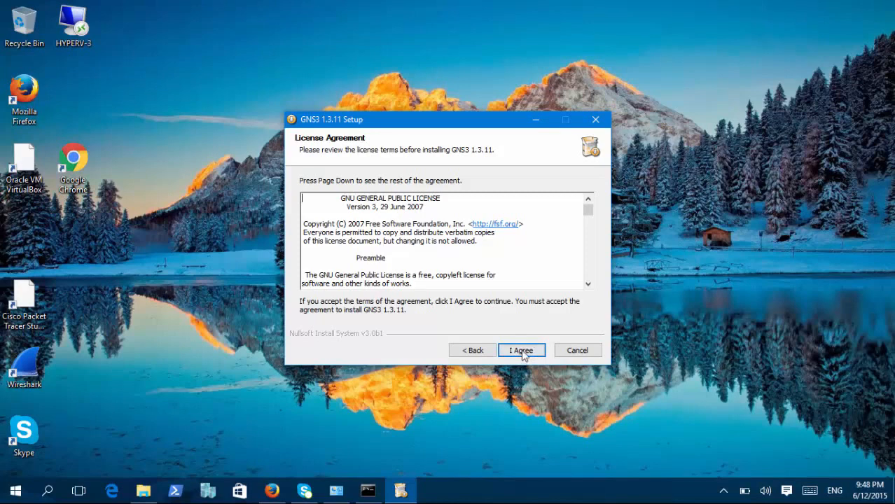
click(523, 351)
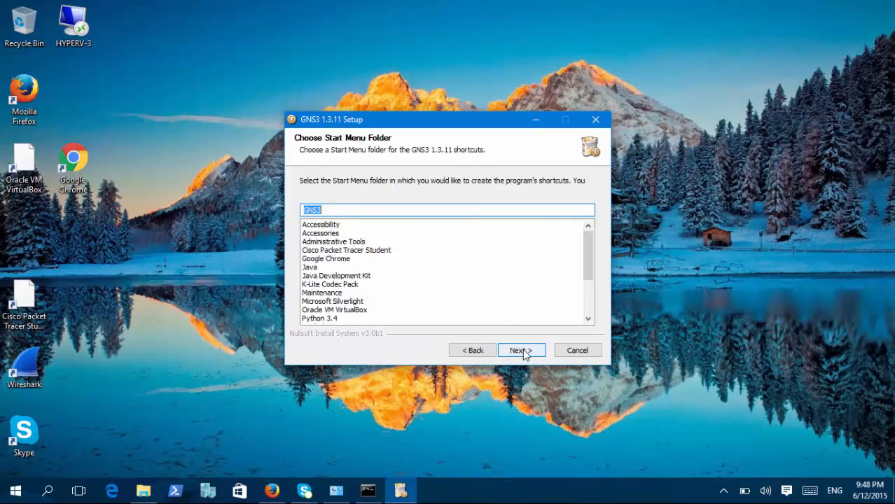
click(533, 350)
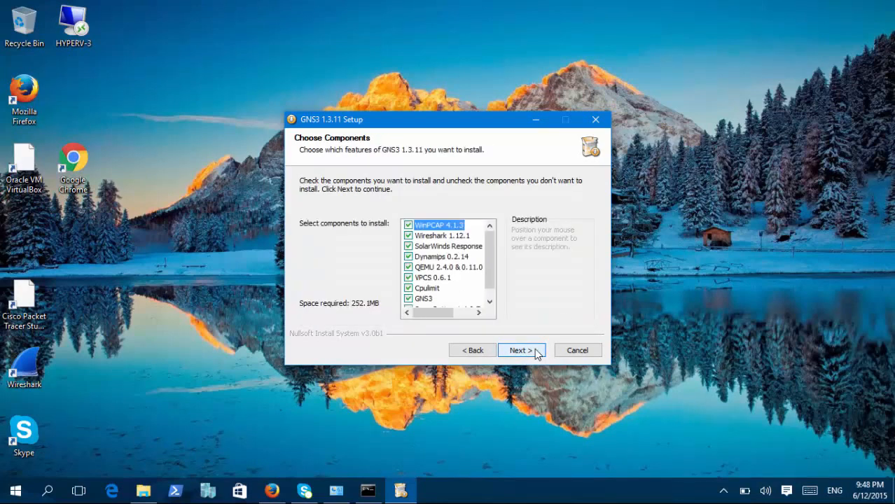
Exclude WinPCAP 4.1.3, Wireshark 1.12.1, SuperPutty v1.4.0.7 and SolarWinds Response from the components, and continue to the install location.
drag(491, 271, 482, 247)
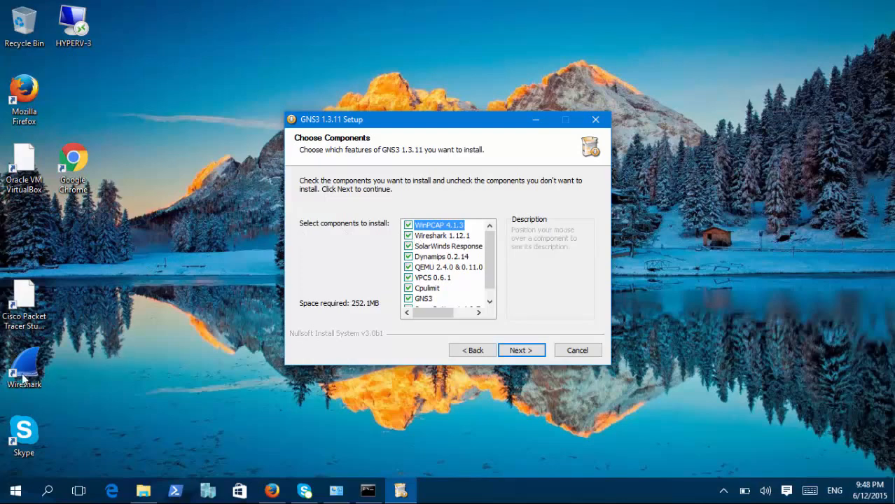
click(409, 236)
click(408, 225)
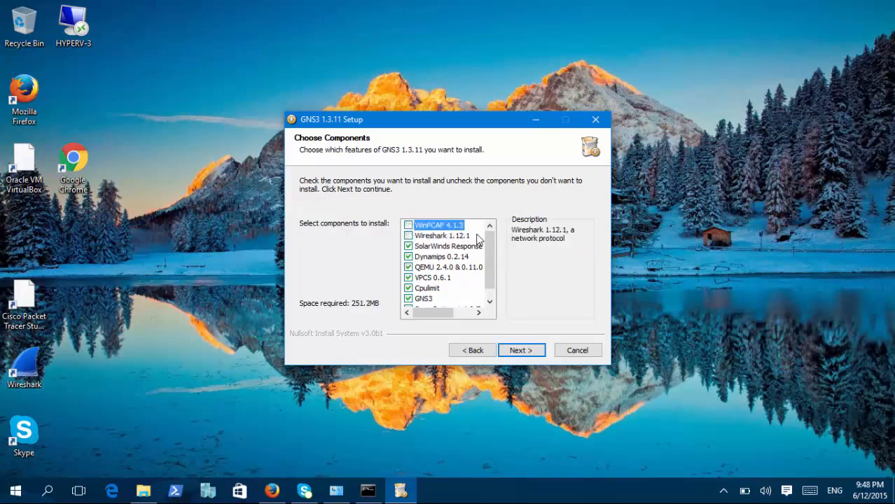
drag(490, 239, 482, 265)
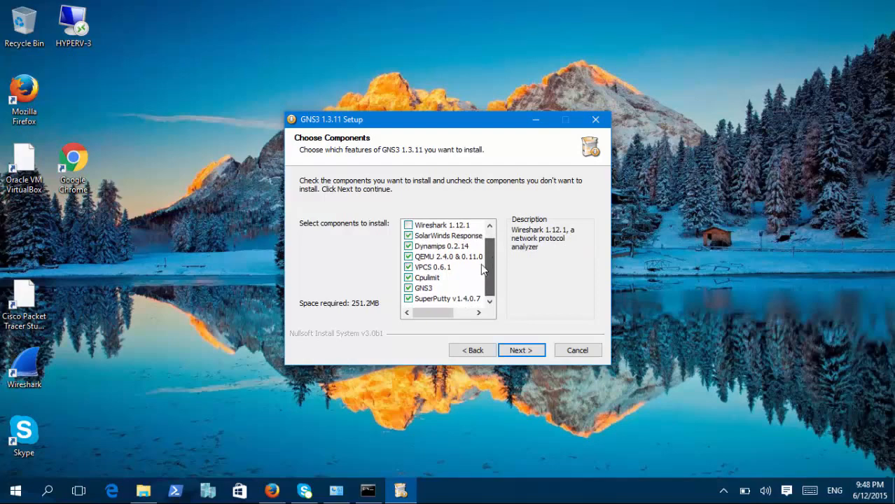
click(409, 299)
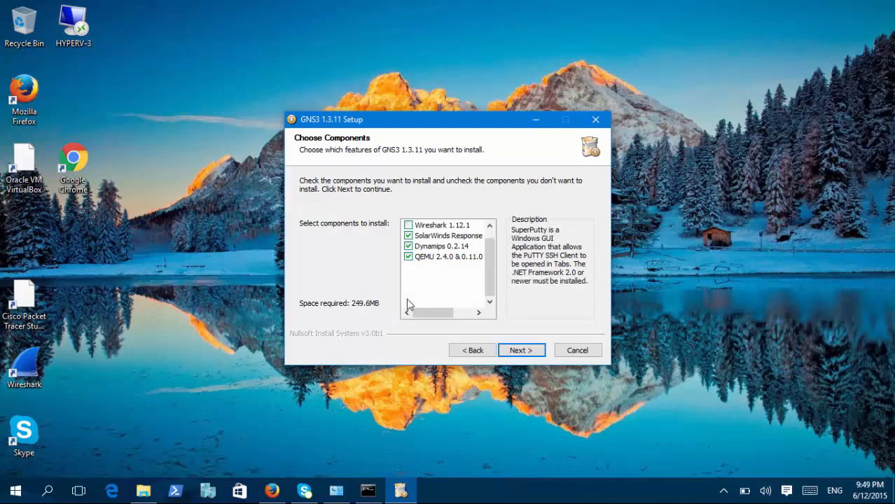
drag(489, 280, 492, 258)
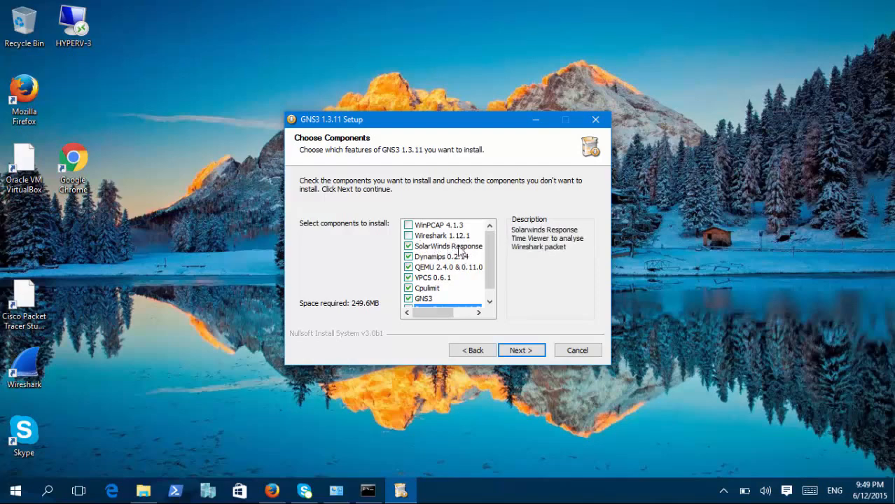
drag(437, 313, 473, 248)
click(413, 248)
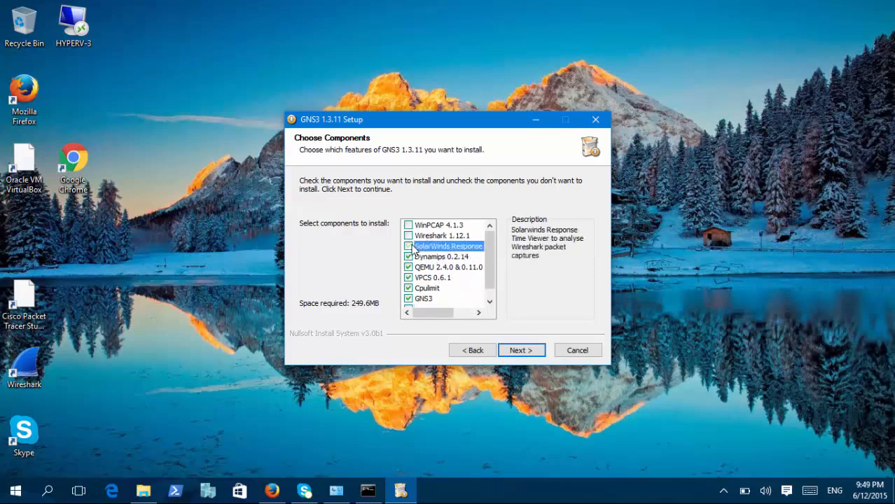
scroll(486, 263, down, 1)
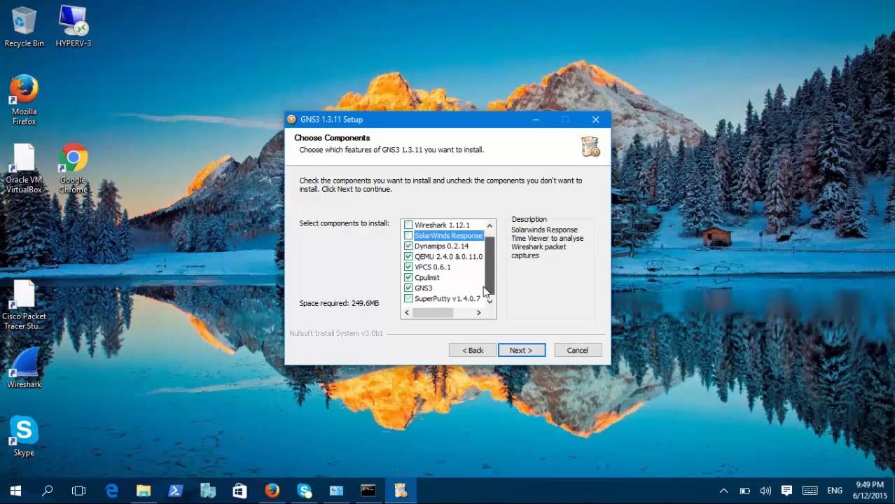
click(529, 351)
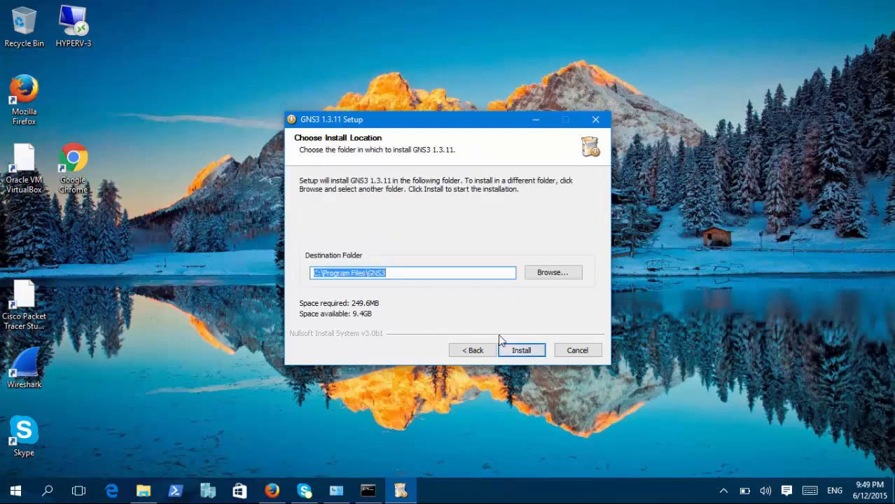
Install GNS3 in C:\Program Files\GNS3, pass the Solarwinds toolset offer, and finish setup with Start GNS3 enabled, minimizing the browser.
click(522, 351)
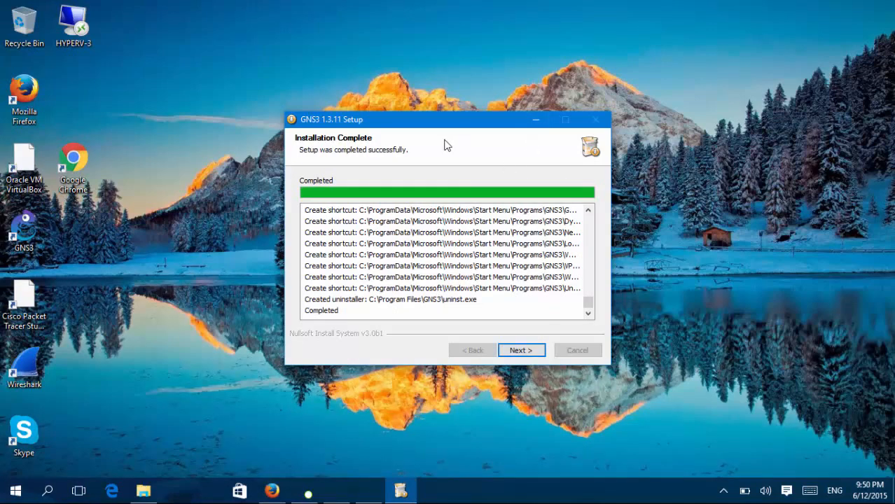
click(527, 351)
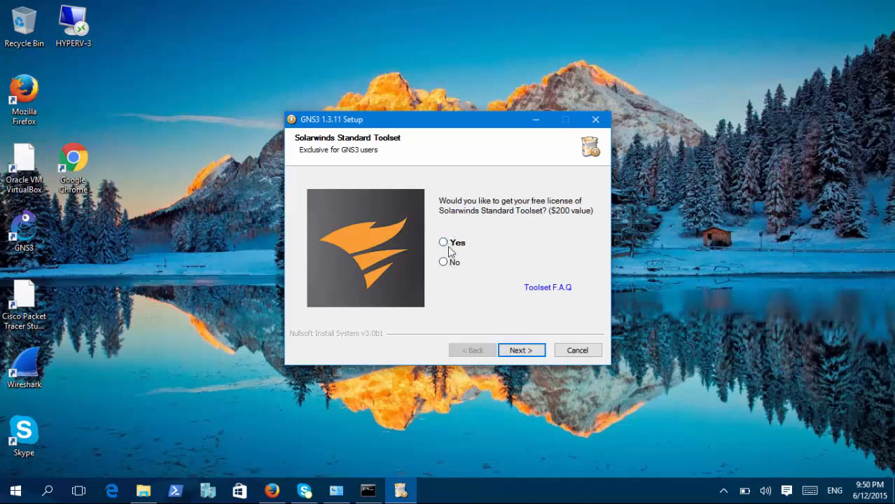
click(519, 352)
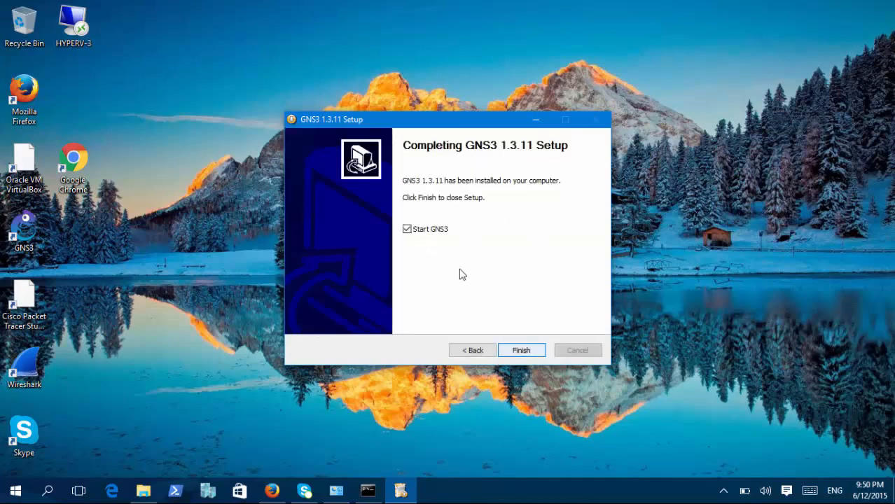
click(519, 350)
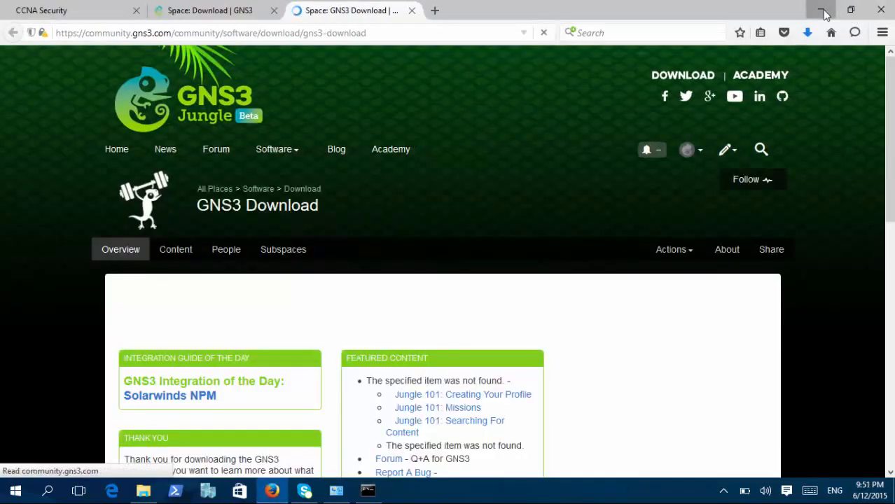
click(824, 11)
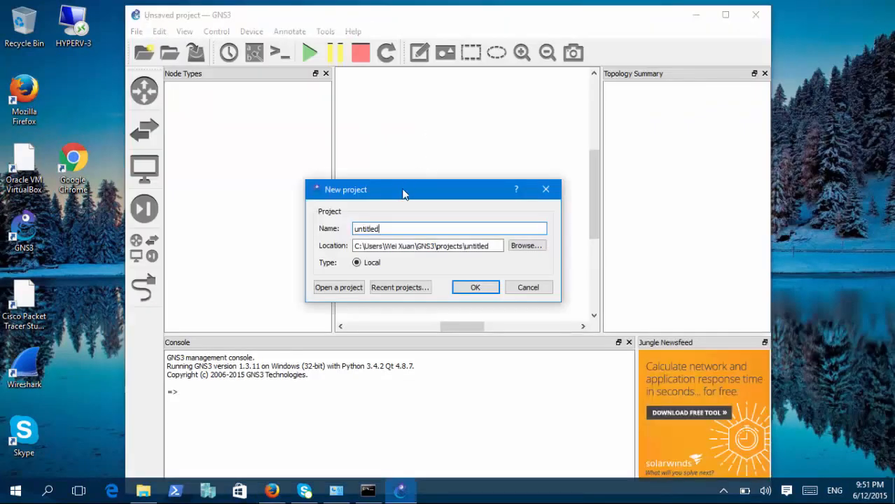
Create the project untitled in its default location, overwriting the existing one, and maximize the GNS3 window.
mouse_move(403, 200)
mouse_down()
mouse_move(428, 187)
mouse_move(412, 216)
mouse_move(401, 200)
mouse_move(404, 218)
mouse_move(426, 200)
mouse_move(410, 197)
mouse_up()
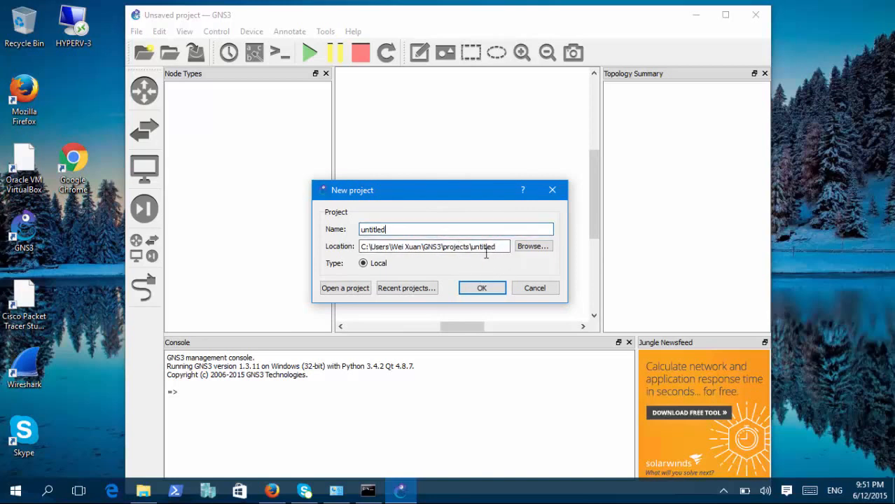
drag(502, 247, 373, 274)
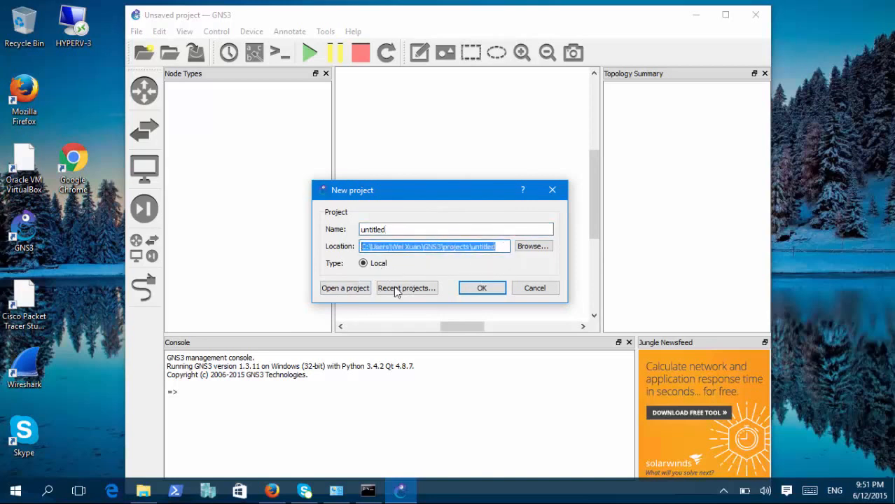
click(481, 288)
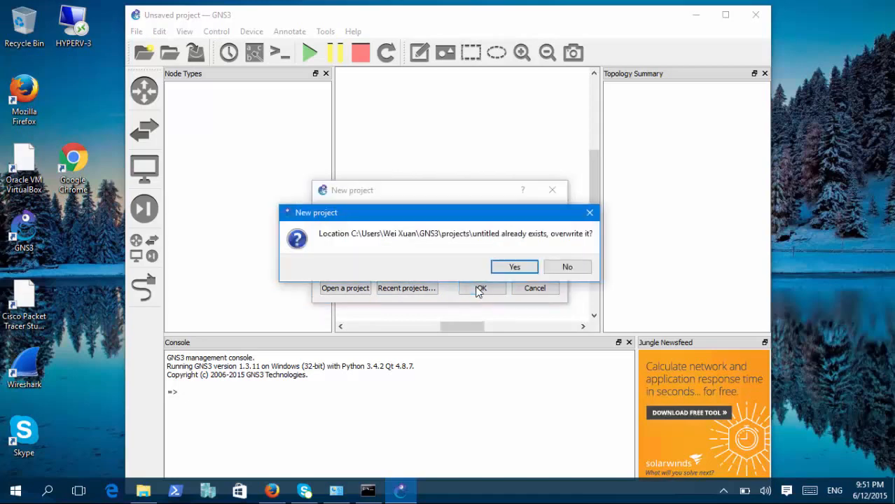
click(525, 269)
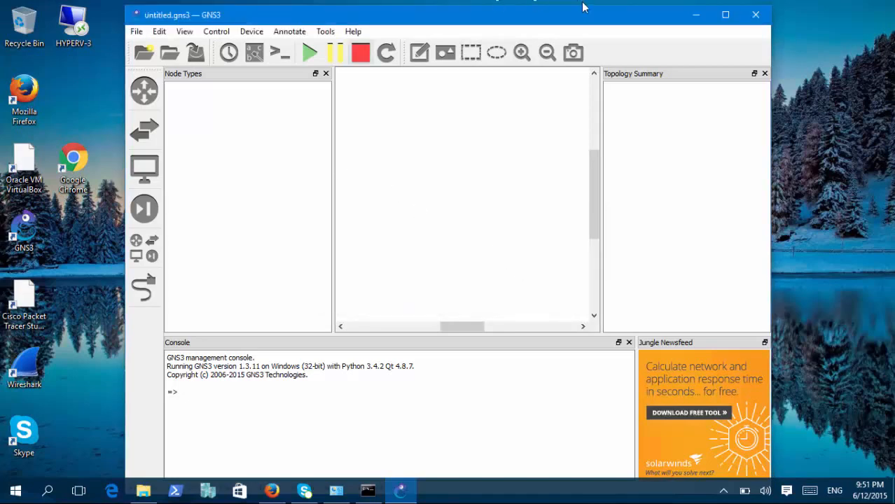
click(725, 14)
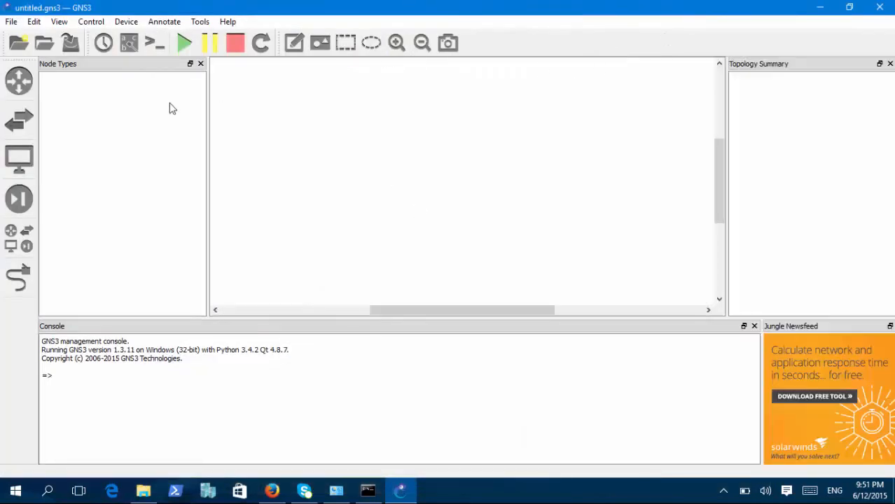
Locate the router image C3725-adventerprisek9-mz.124.15.T10.image in the Downloads folder, and minimize the folder window.
click(14, 26)
mouse_move(37, 24)
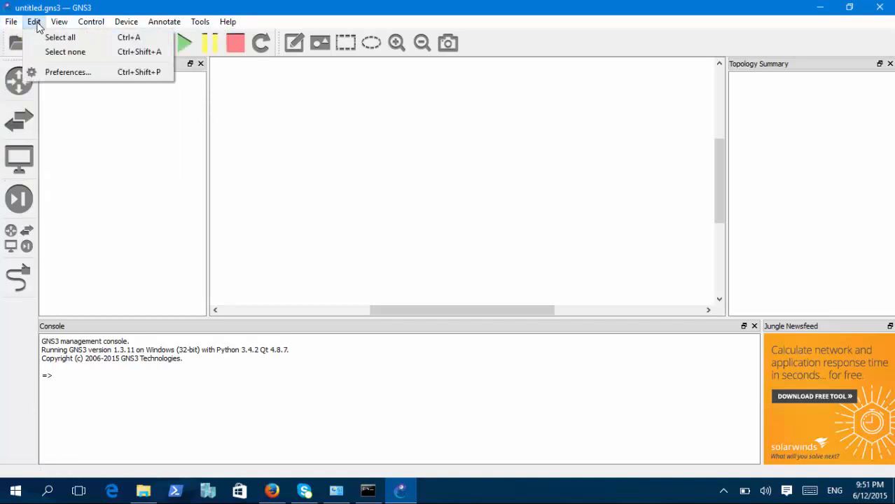
click(82, 73)
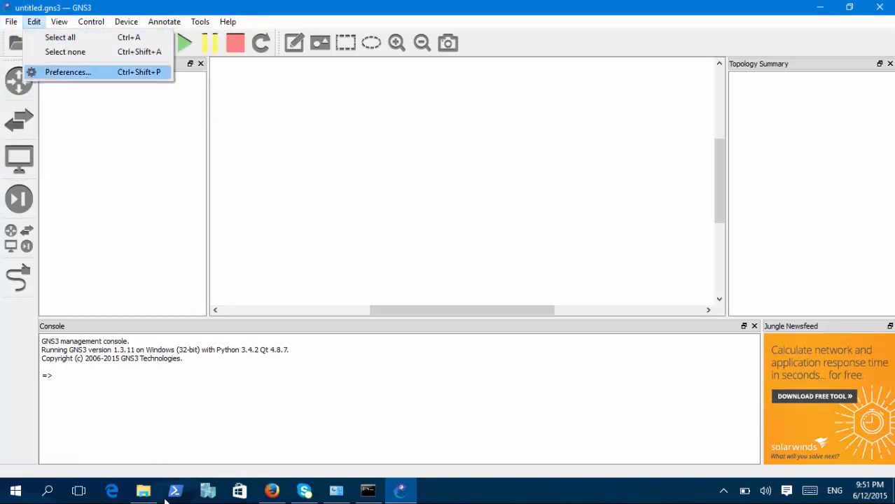
mouse_move(145, 499)
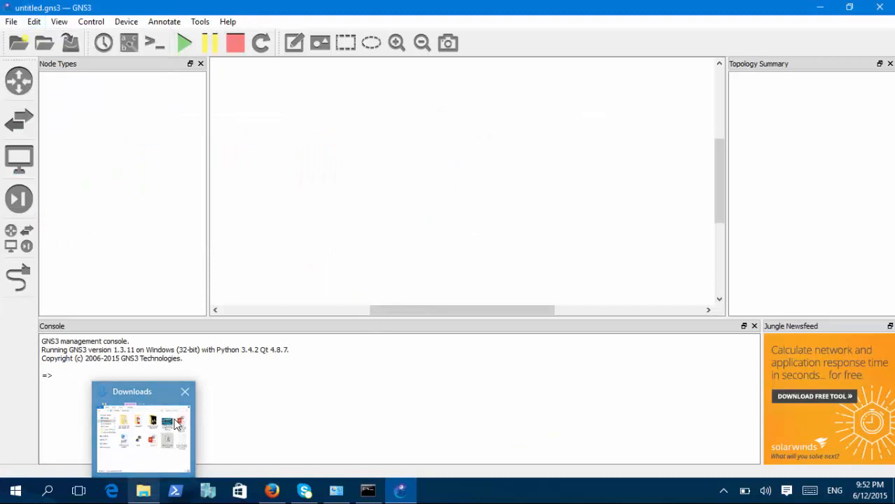
click(148, 443)
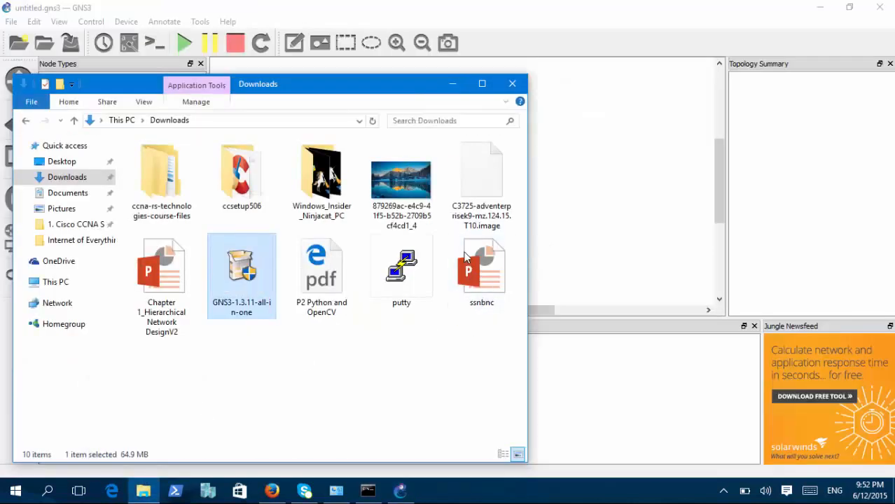
click(469, 224)
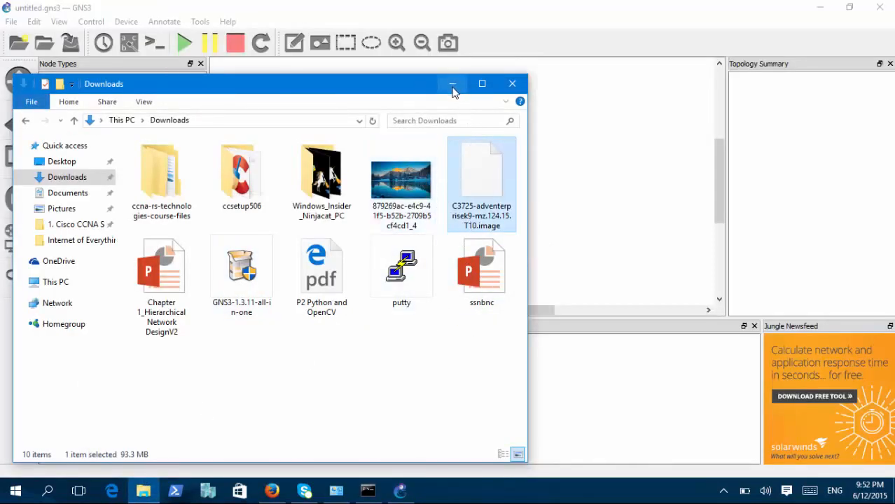
click(453, 85)
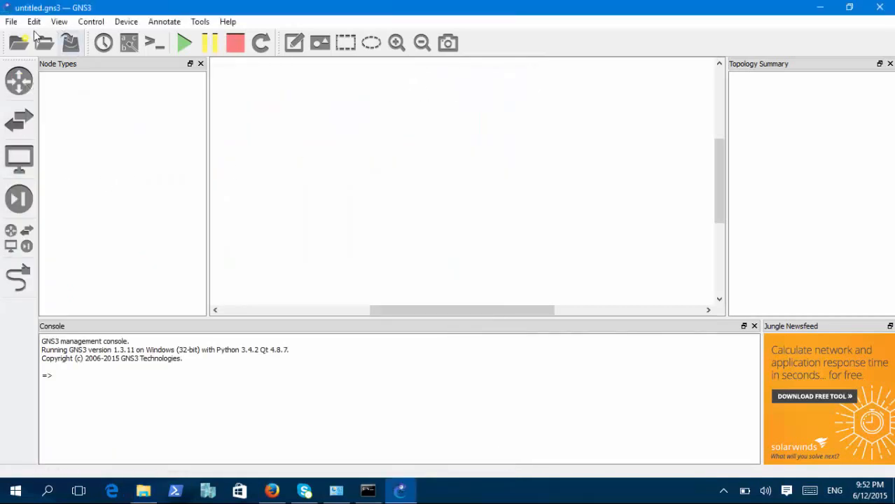
Open the IOS routers preferences under Dynamips and start a new IOS router template.
click(34, 21)
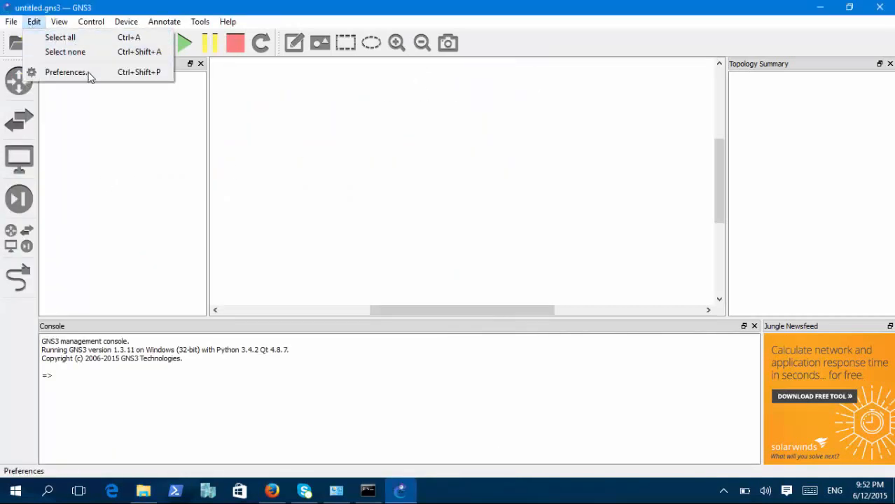
mouse_move(47, 24)
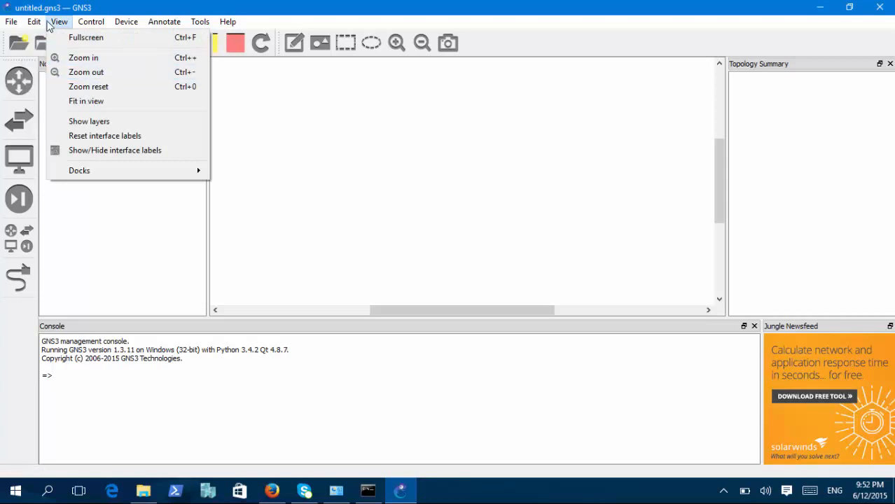
click(34, 72)
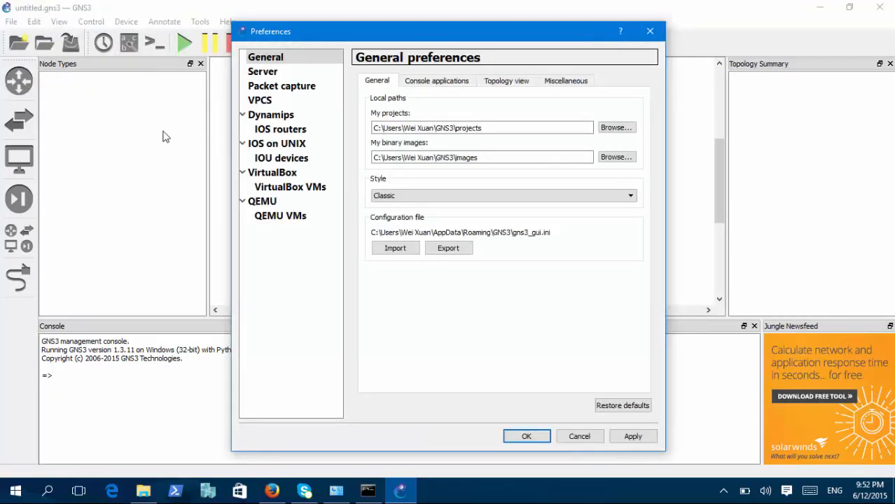
click(296, 132)
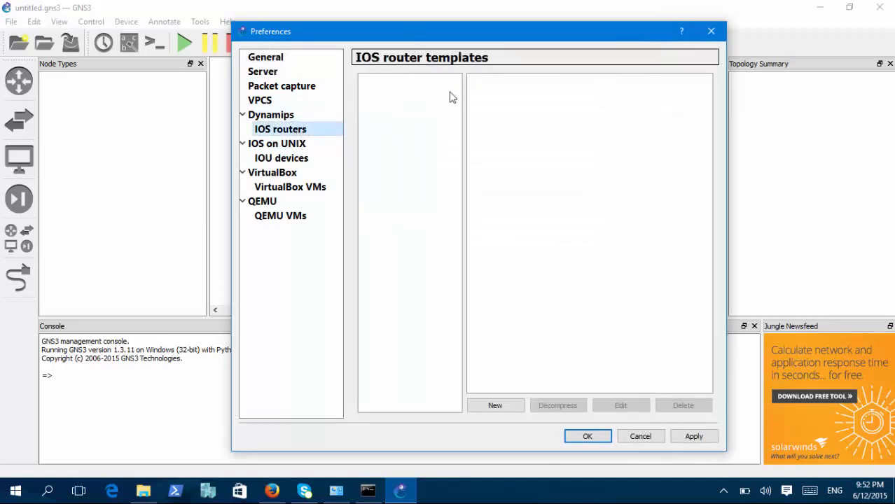
click(505, 411)
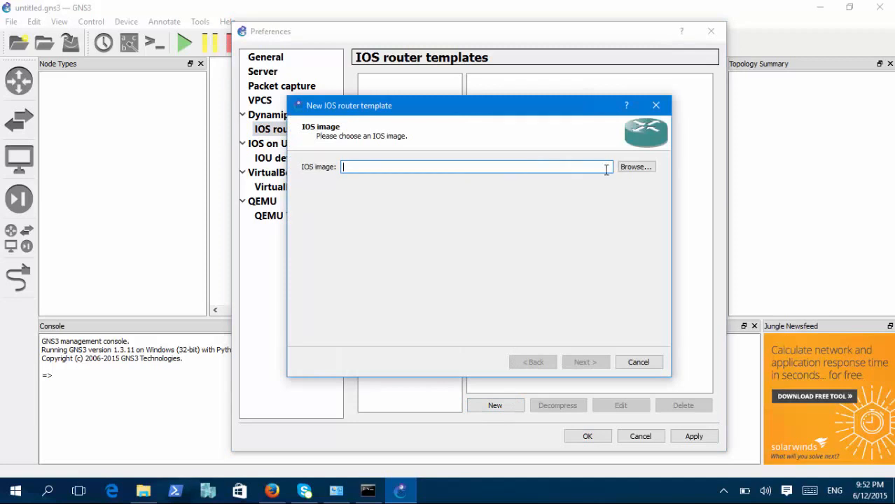
Use C3725-adventerprisek9-mz.124.15.T10.image from Downloads as the IOS image, decline copying it to the default images directory, and continue.
click(634, 170)
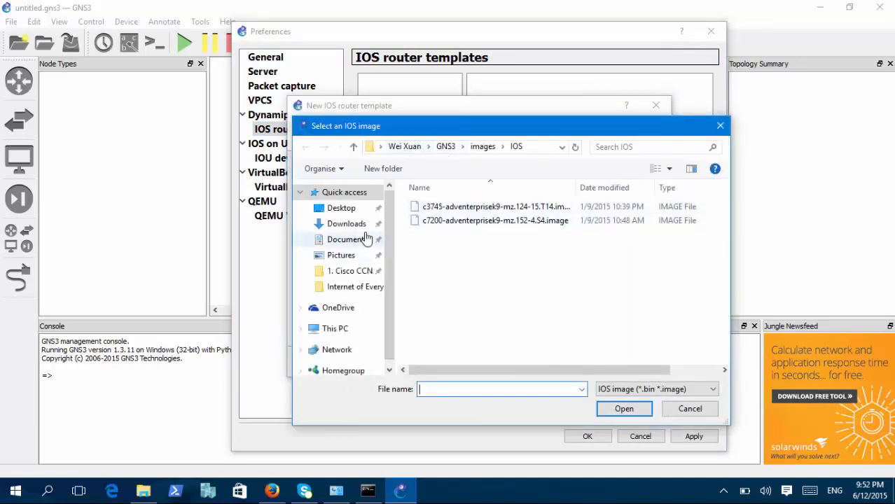
click(343, 224)
click(697, 244)
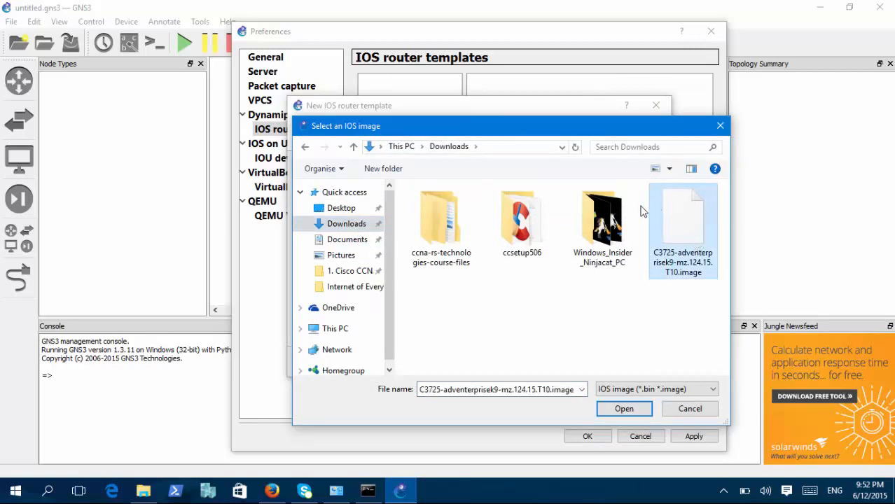
click(643, 407)
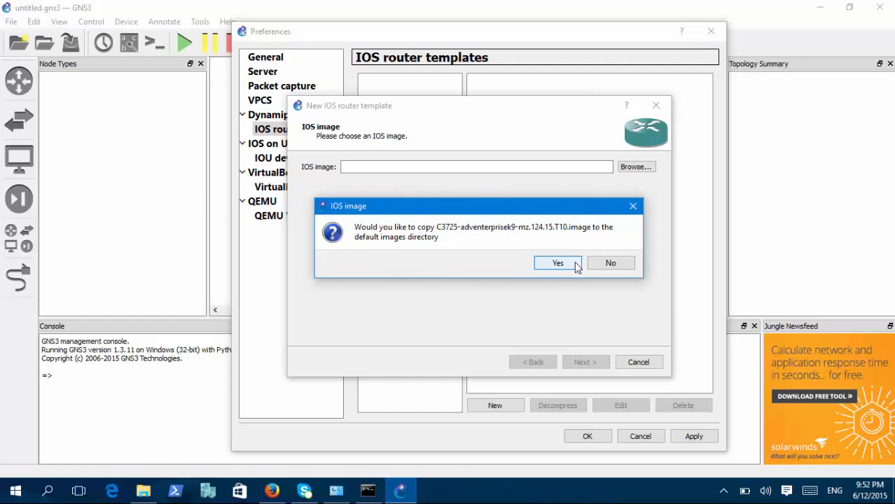
click(611, 265)
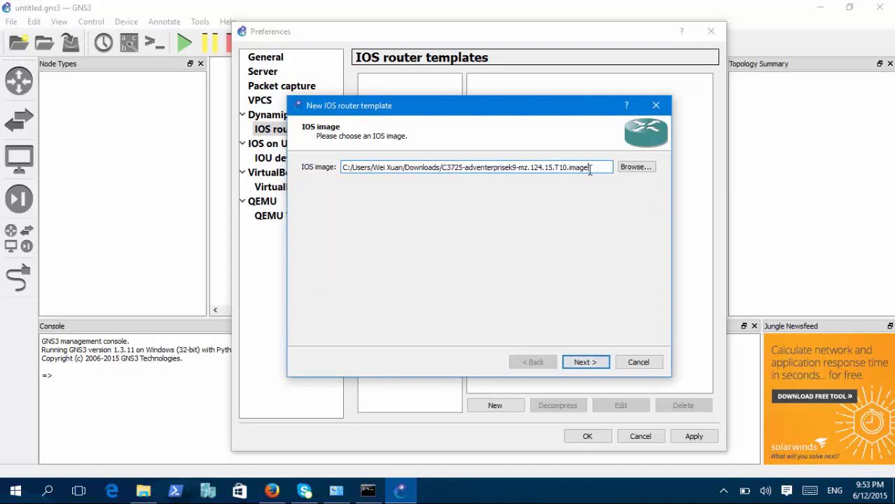
drag(591, 168, 330, 195)
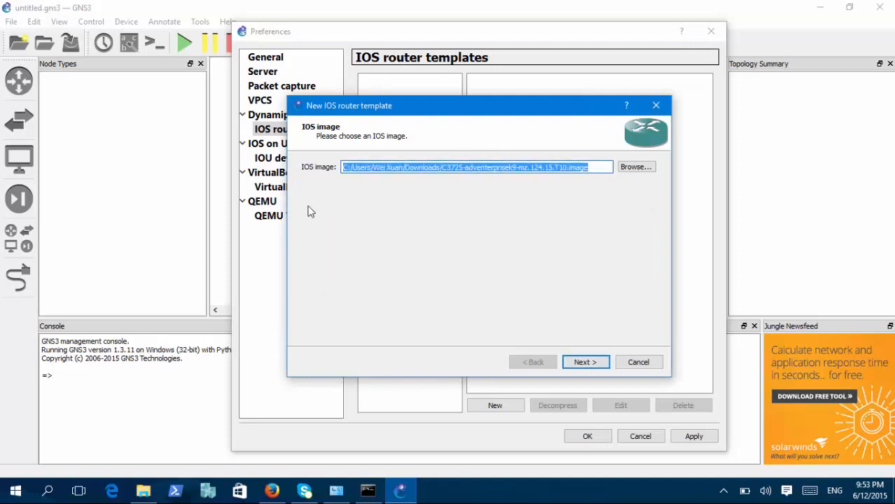
click(586, 363)
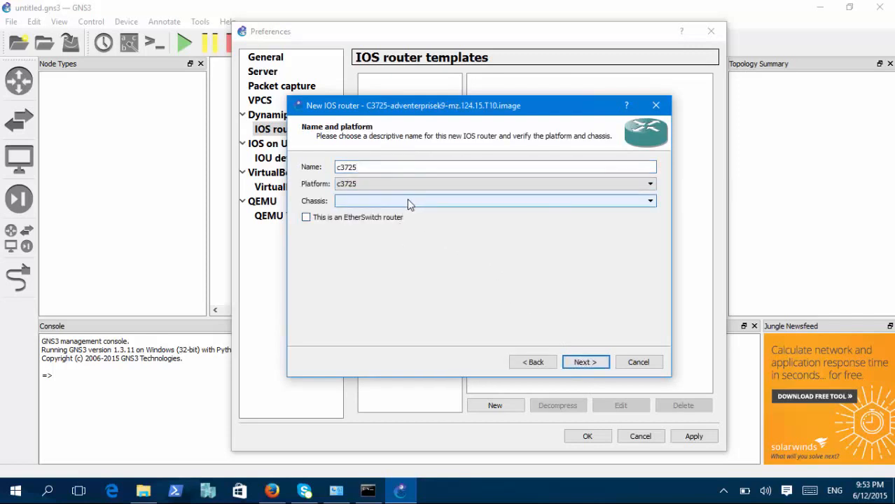
Keep c3725 as the router's name and platform, and set its default RAM to 256 MiB.
double_click(369, 166)
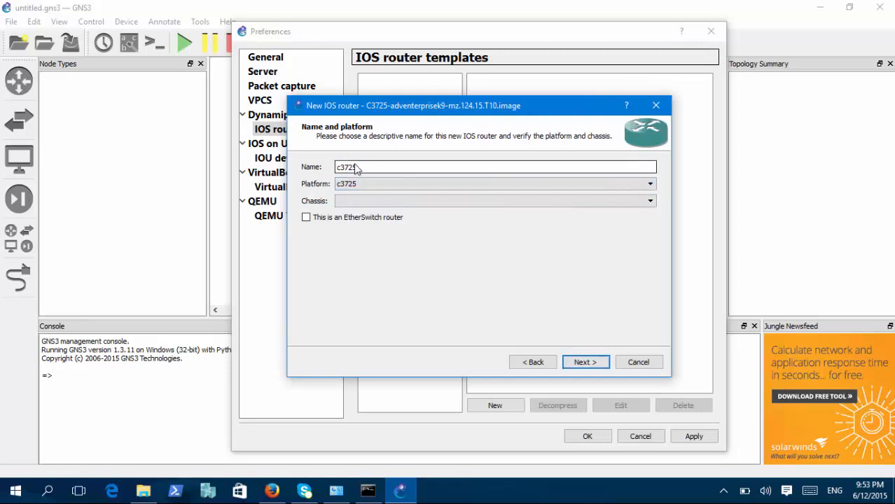
click(591, 366)
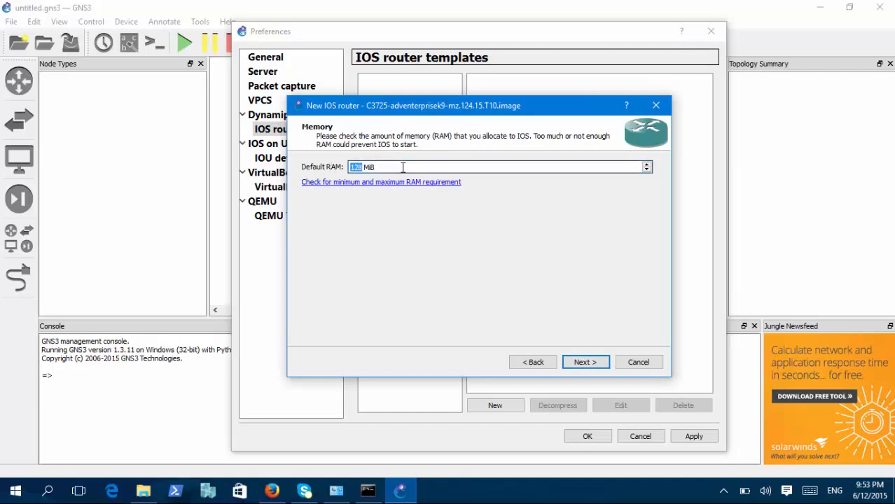
key(BackSpace)
drag(363, 167, 326, 163)
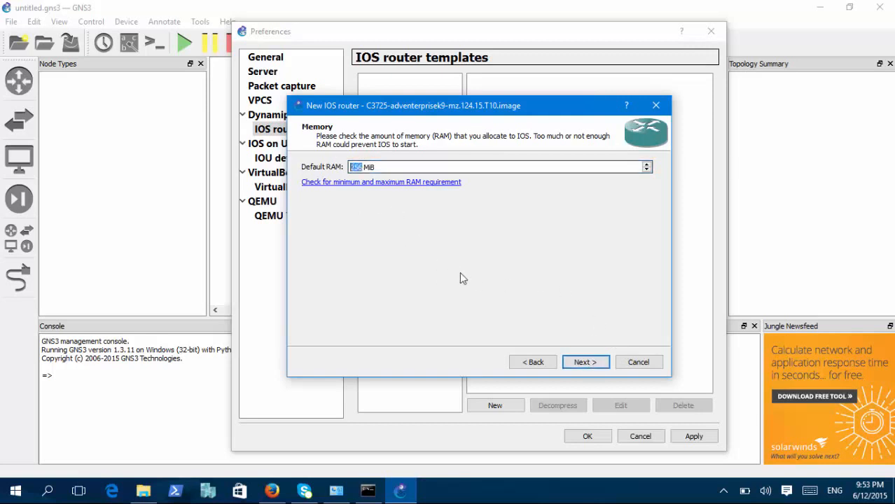
click(599, 364)
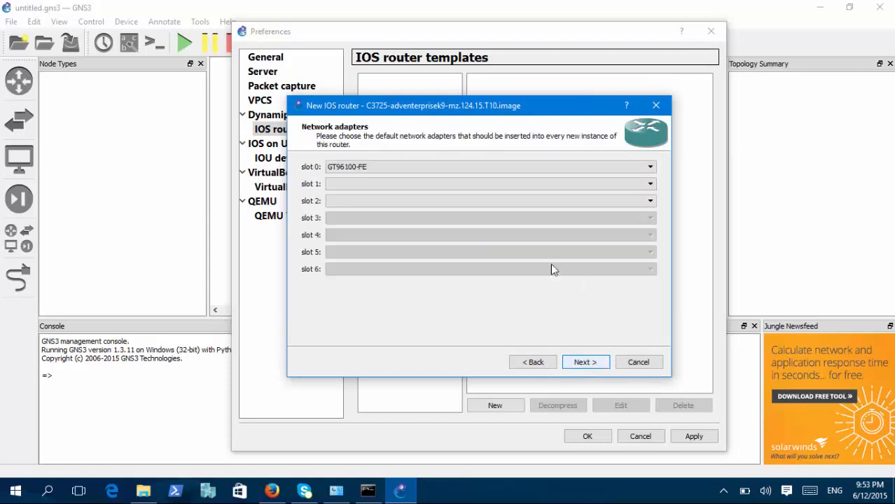
Review the adapter choices for slots 0 and 1, keep GT96100-FE in slot 0 only, and continue to the WIC modules.
click(362, 168)
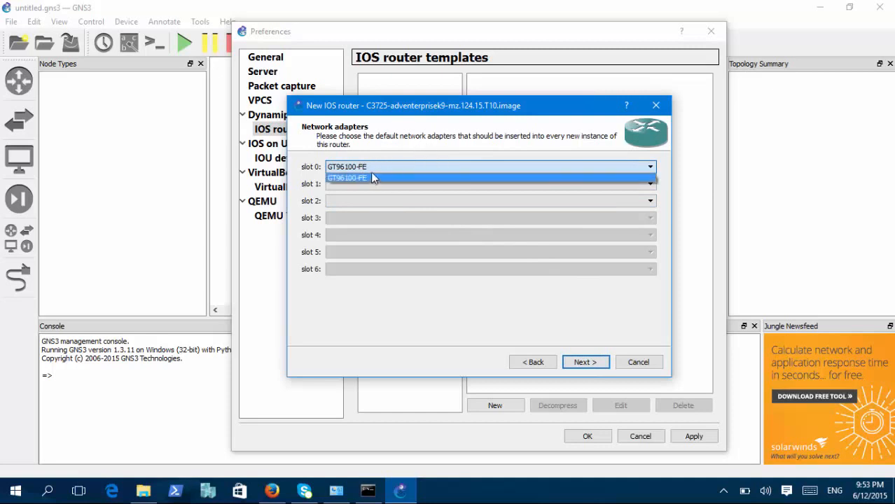
click(297, 195)
click(365, 185)
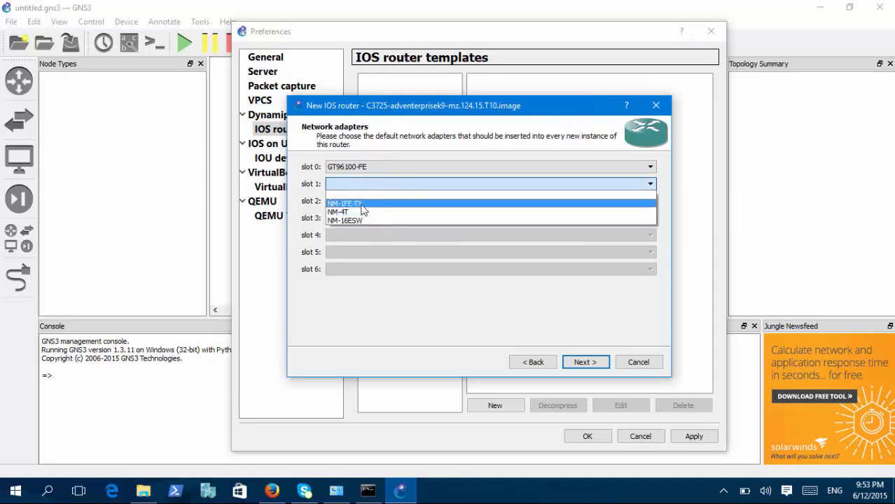
click(440, 145)
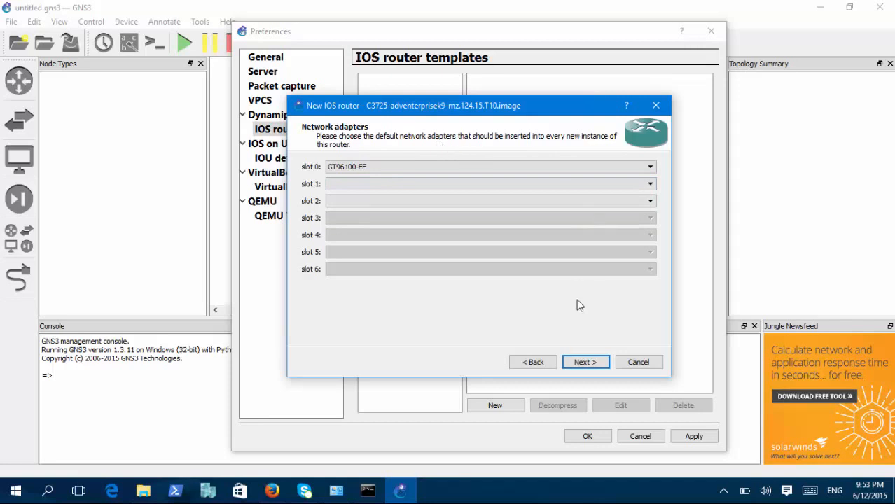
click(595, 364)
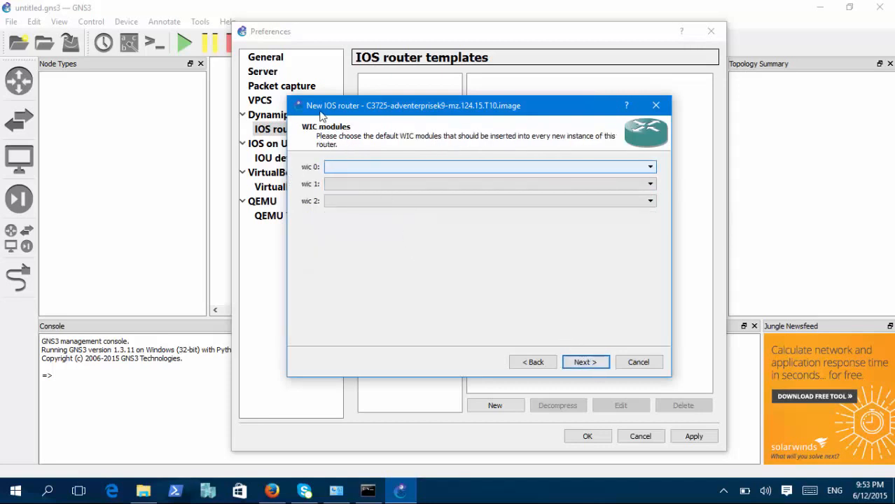
Assign WIC-2T to WIC slot 0, leave WIC slots 1 and 2 empty, and continue to the Idle-PC page.
click(416, 164)
click(392, 197)
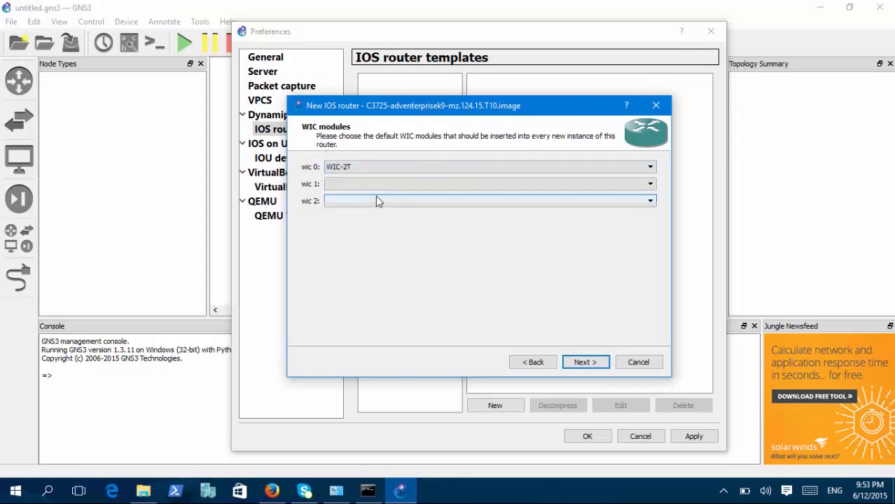
click(578, 368)
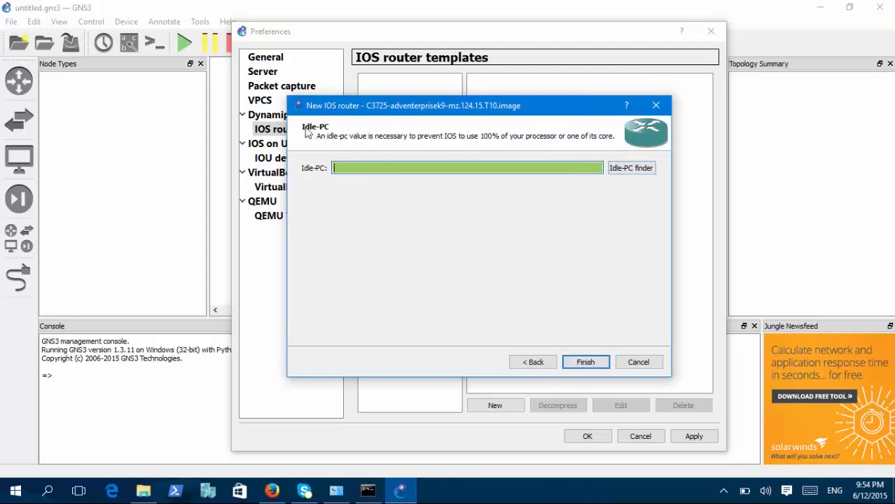
Run the Idle-PC finder for the IOS image, and close the Command Prompt window while it searches.
click(632, 171)
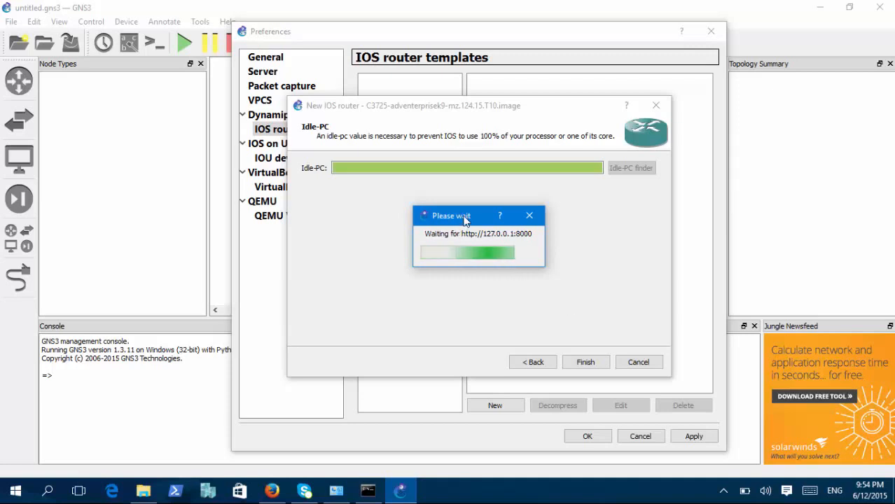
drag(464, 218, 447, 233)
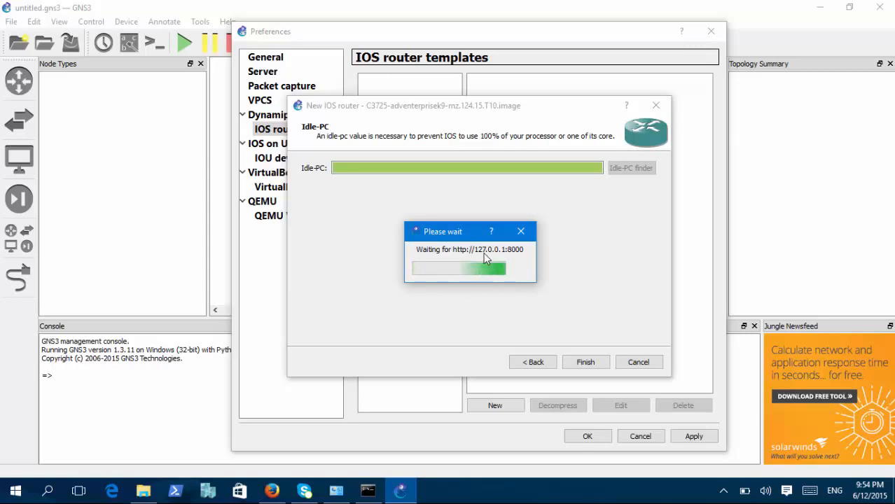
click(368, 492)
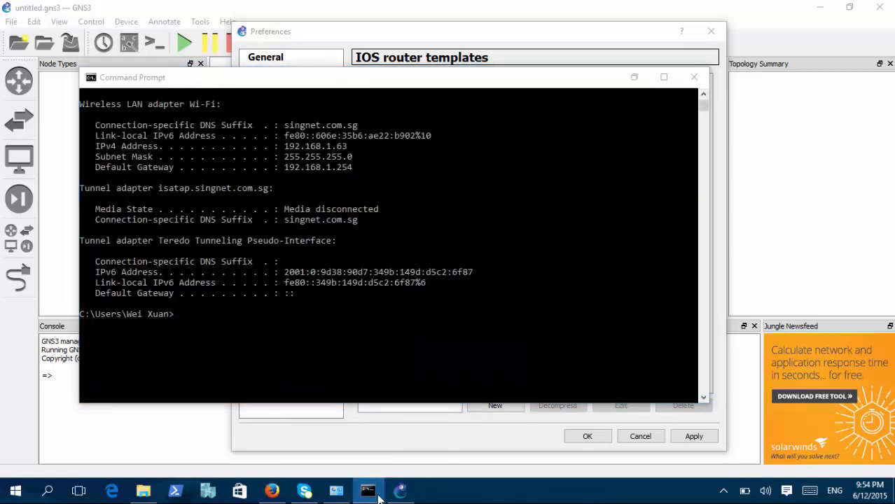
click(368, 492)
click(378, 497)
right_click(382, 486)
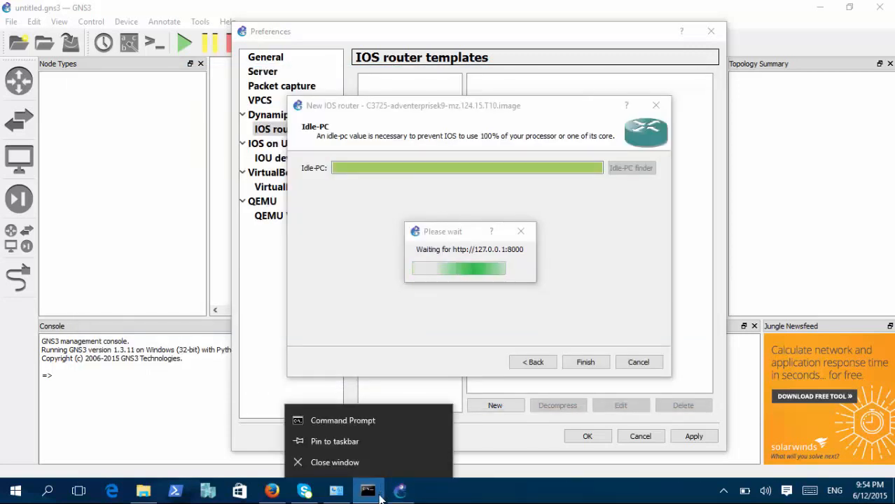
click(373, 474)
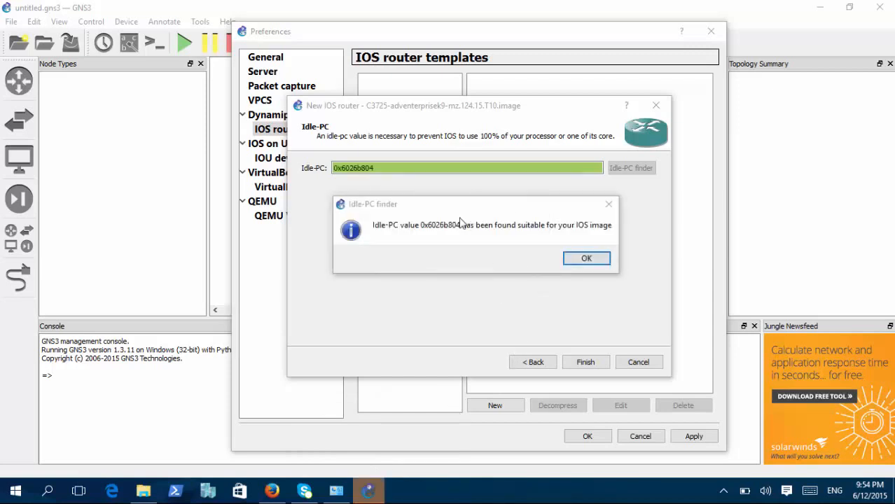
Accept the Idle-PC value from the finder, finish the c3725 template, and apply and close the preferences.
click(379, 229)
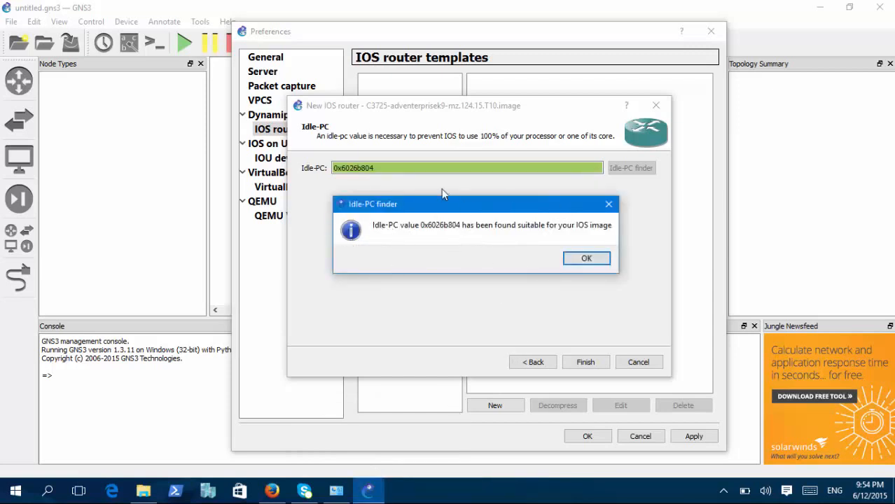
click(578, 261)
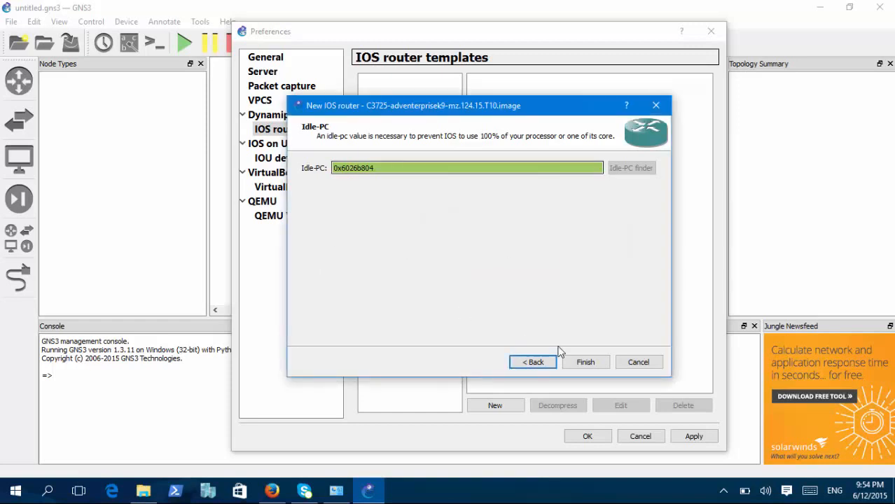
click(585, 363)
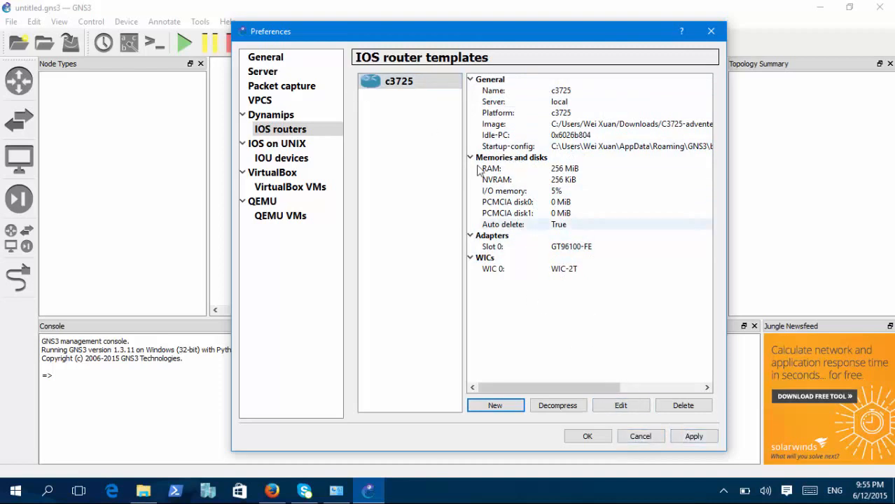
click(693, 436)
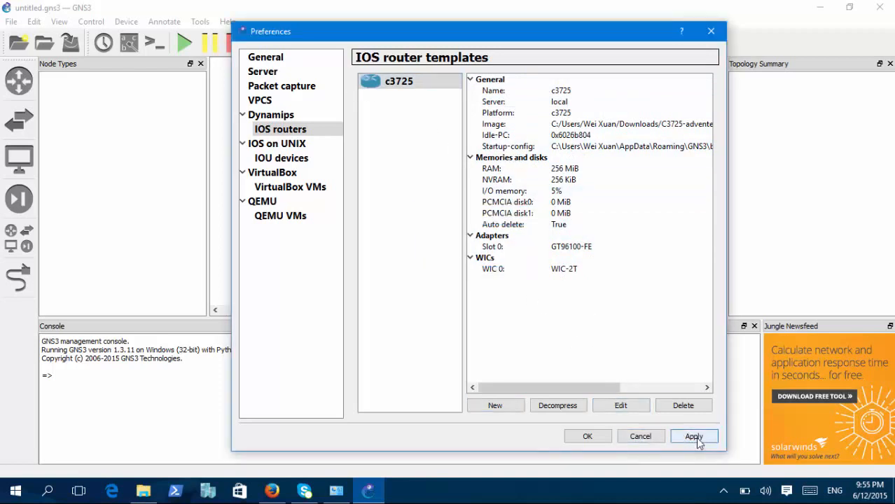
click(588, 437)
Browse the available routers and place two c3725 routers side by side in the workspace.
click(19, 81)
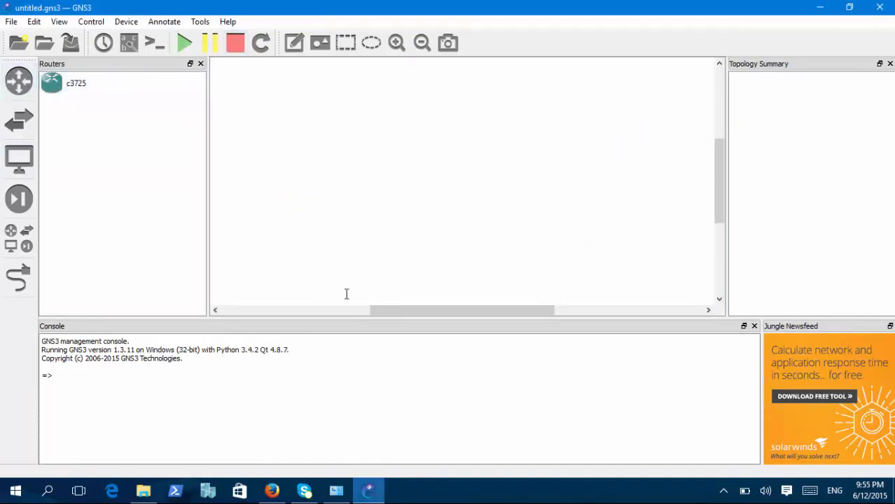
click(24, 74)
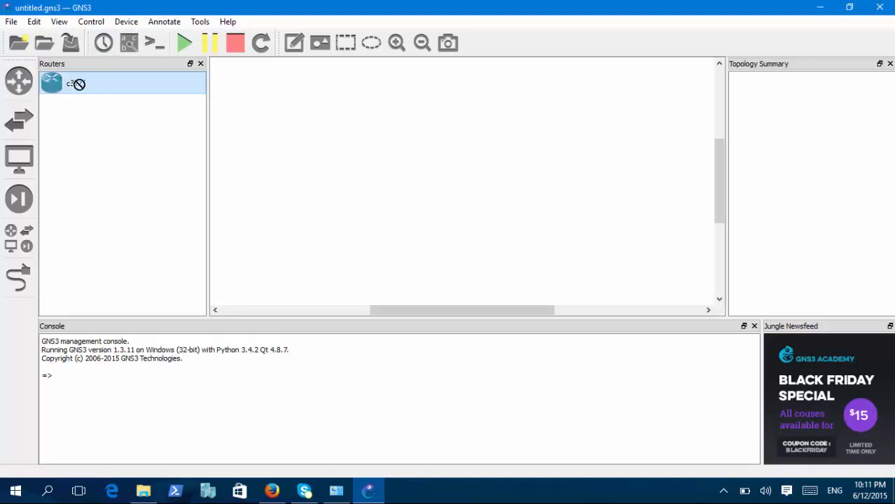
drag(79, 84, 300, 154)
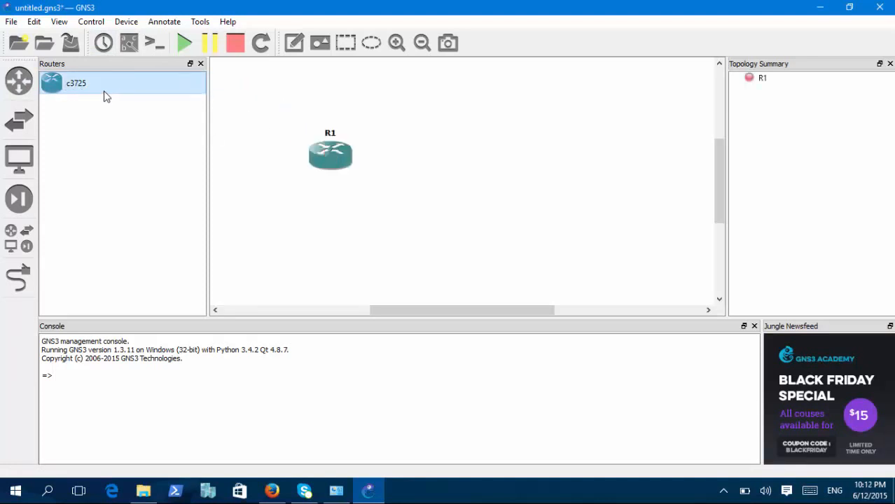
drag(94, 84, 480, 174)
Add a serial link from Serial0/0 on R1 to Serial0/0 on R2.
click(28, 278)
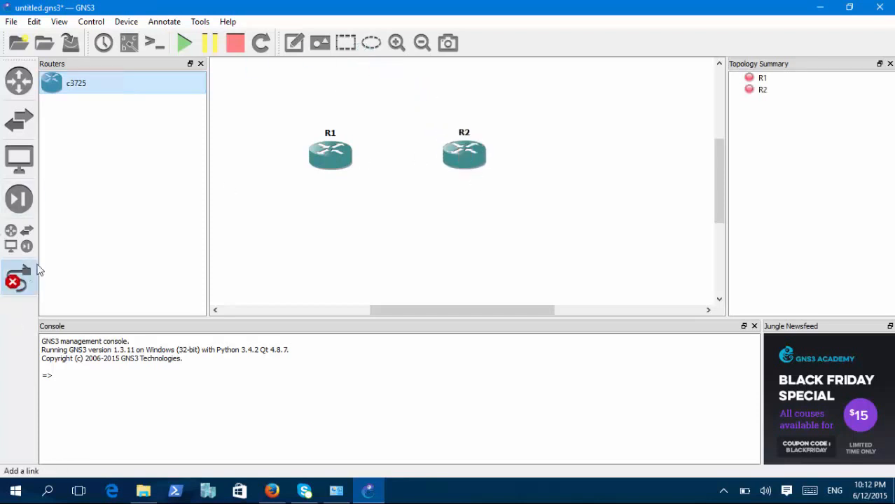
click(327, 157)
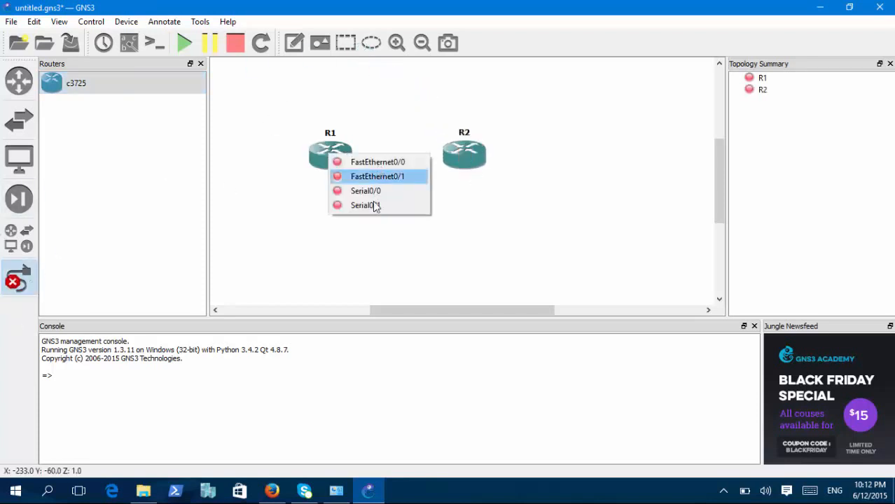
click(368, 191)
click(452, 155)
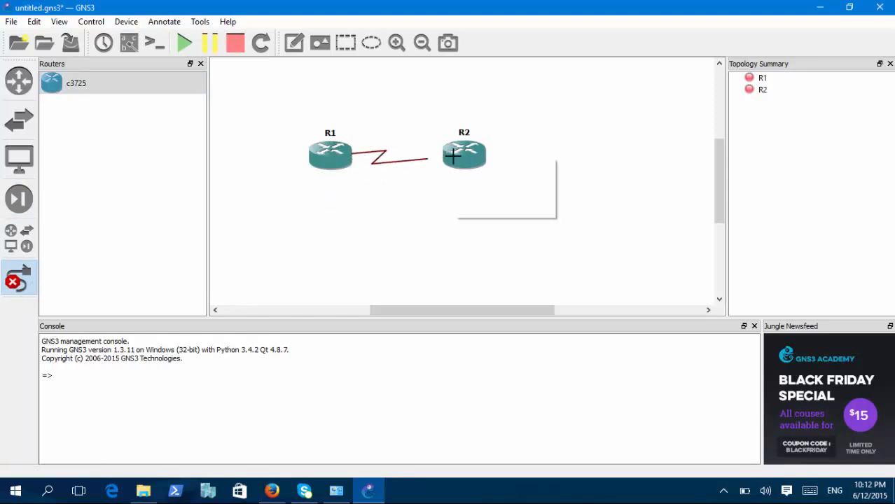
click(462, 195)
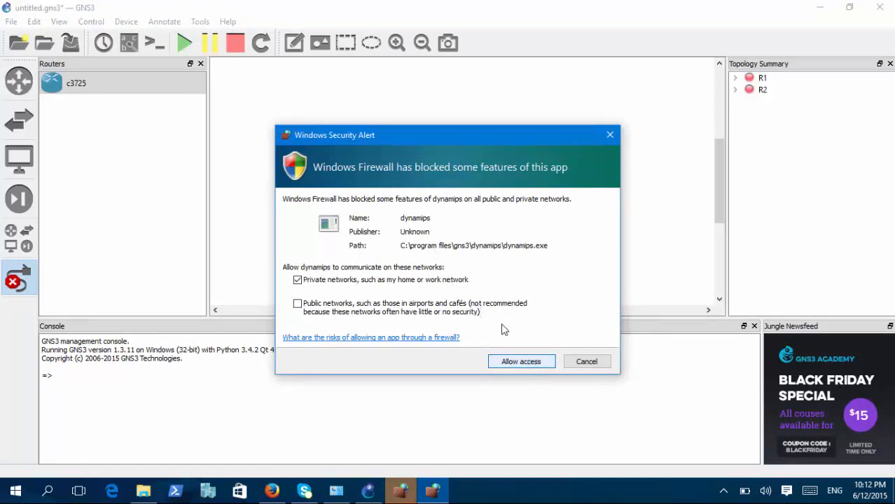
Allow dynamips and GNS3 Network simulator through Windows Firewall on private networks, and start all devices.
click(527, 363)
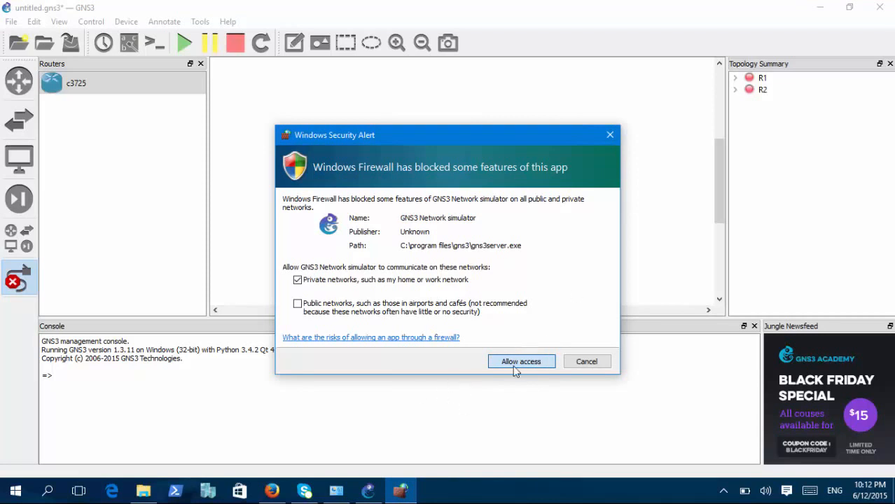
click(521, 363)
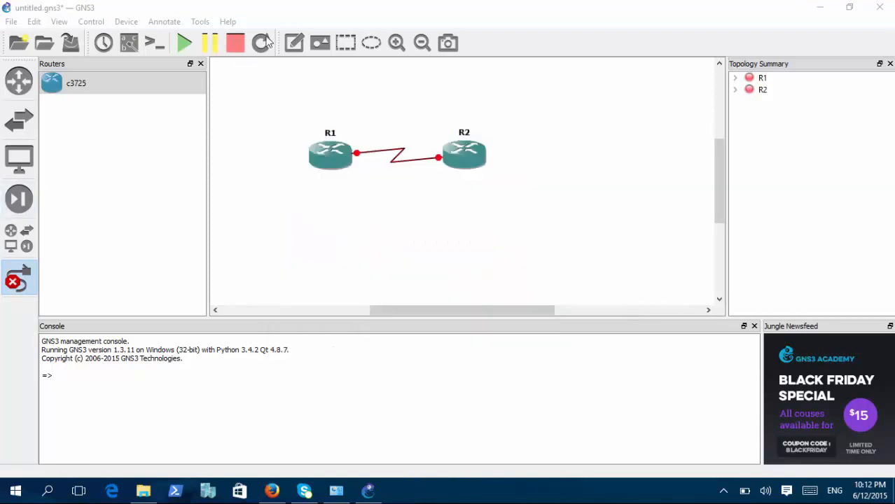
click(186, 45)
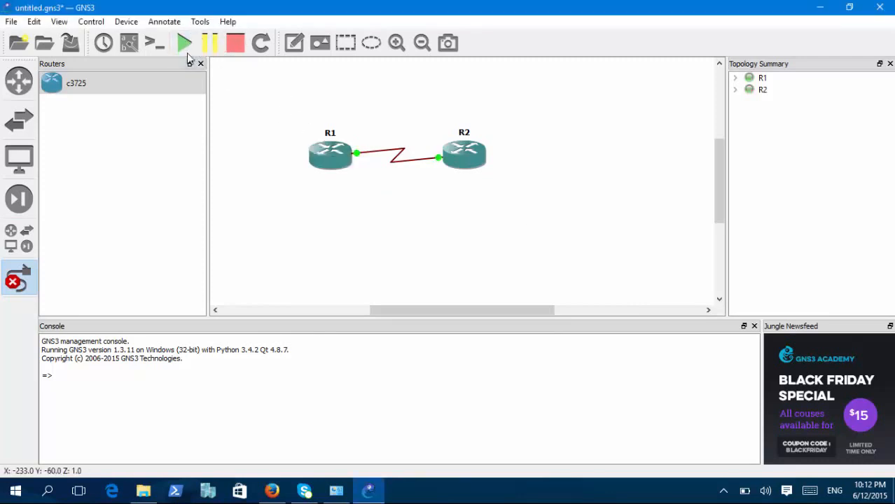
click(21, 284)
right_click(329, 152)
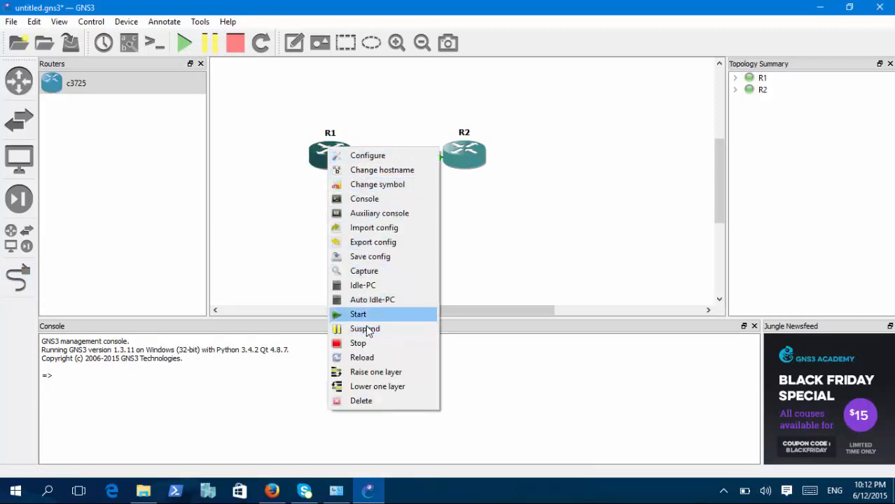
click(369, 171)
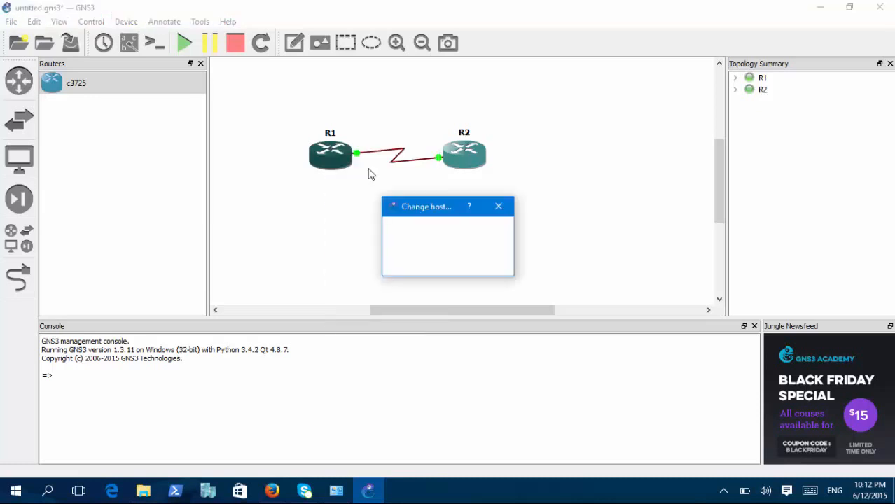
click(499, 209)
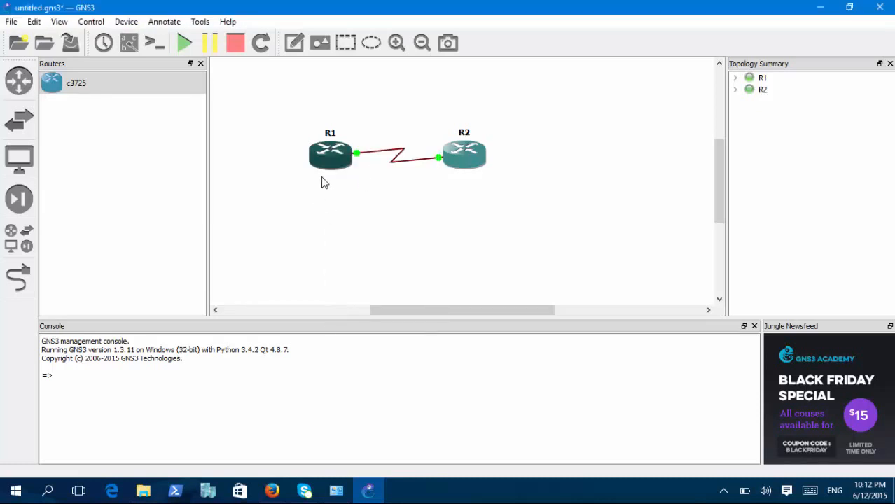
Open the configuration of router R1 and examine its general, memory and disk, and slot settings.
right_click(332, 161)
click(351, 172)
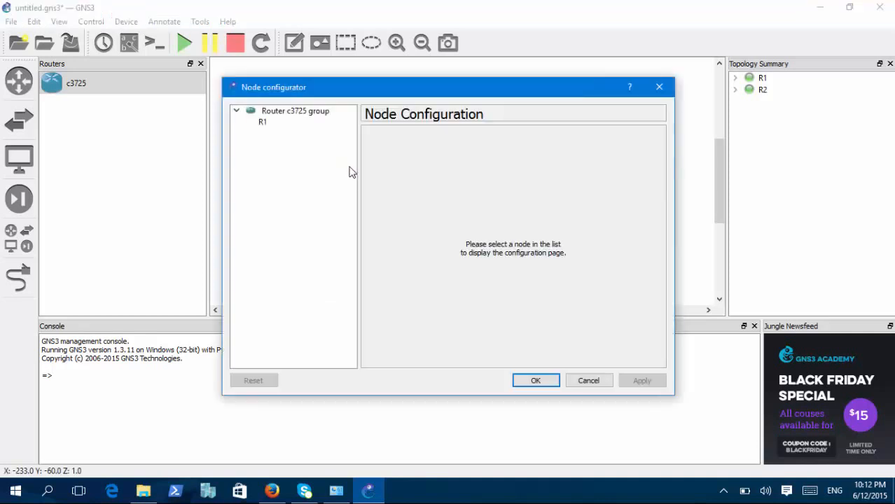
click(294, 124)
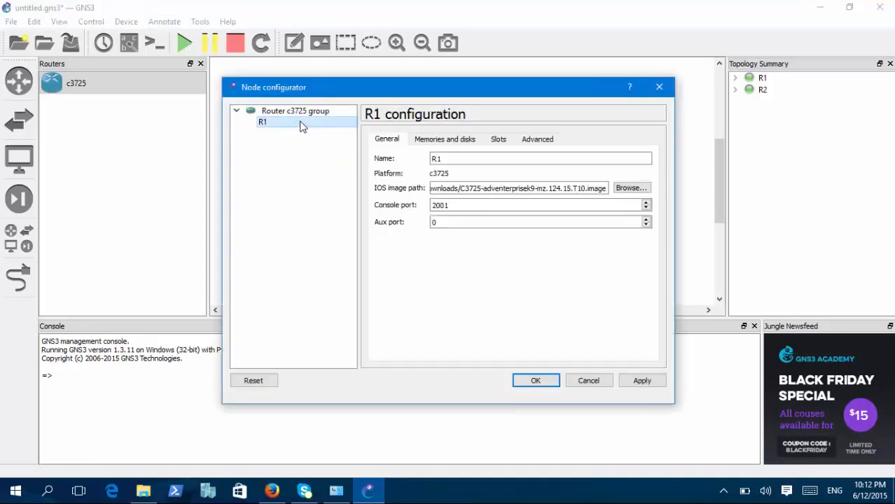
click(445, 139)
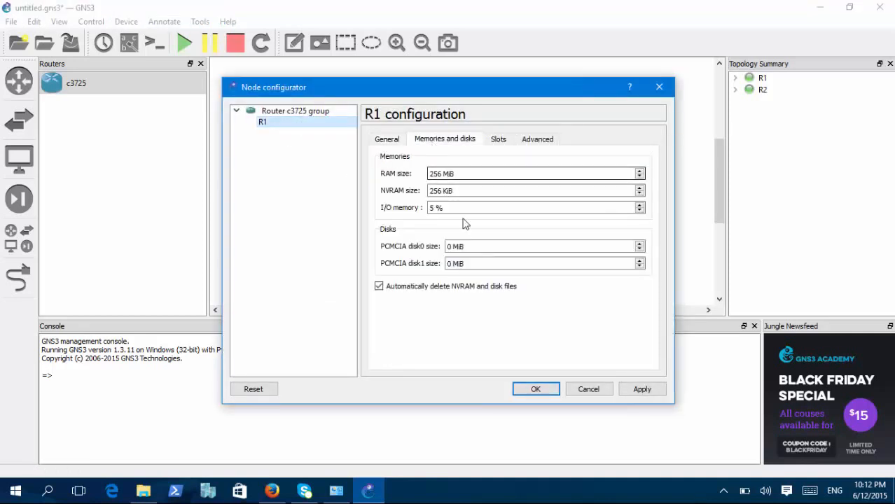
double_click(442, 191)
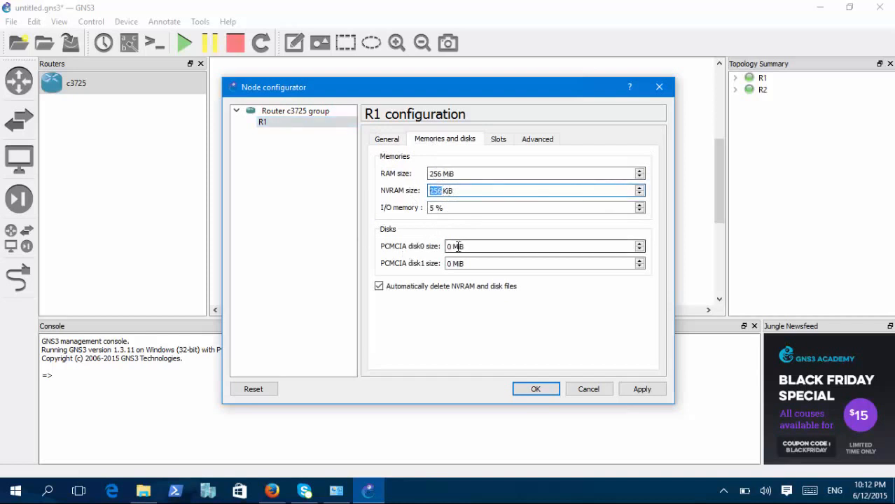
click(499, 140)
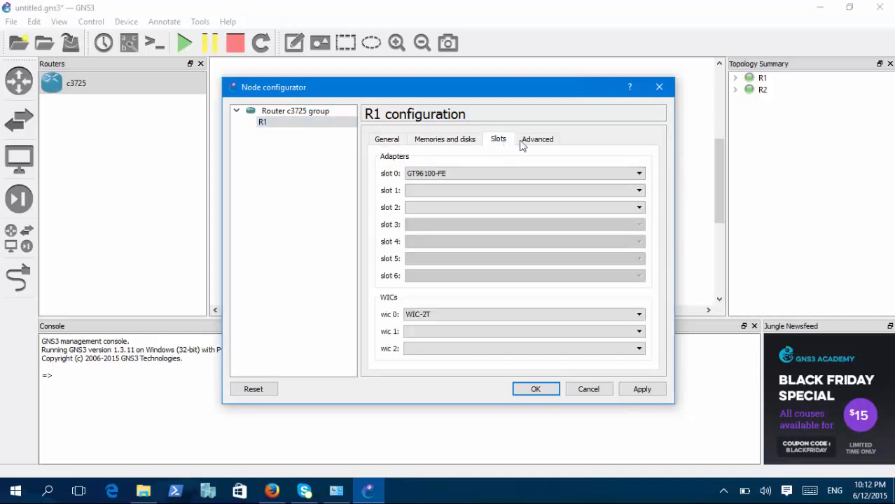
Examine R1's advanced settings, especially the base MAC address and Idlemax, and recheck its slots and general settings.
click(537, 139)
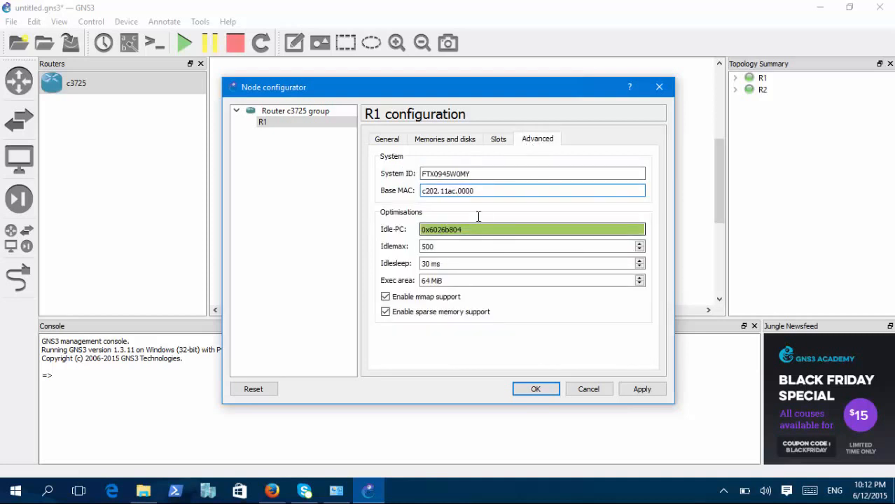
drag(485, 192, 422, 199)
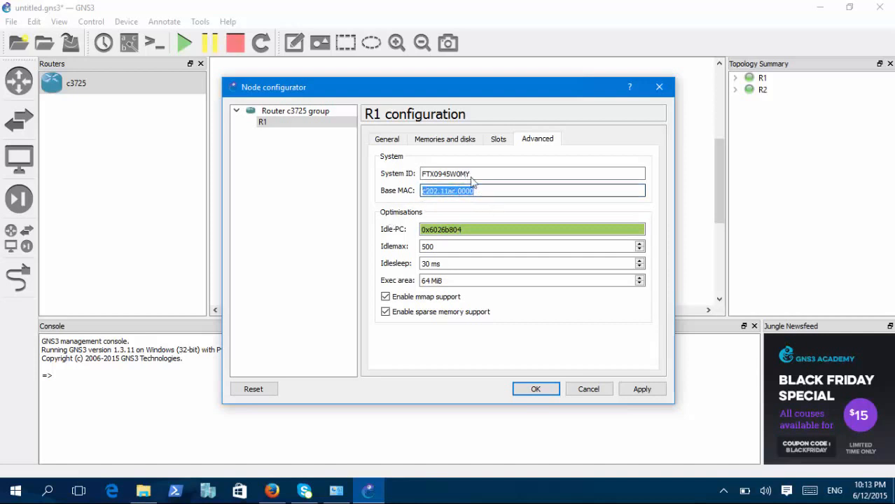
click(444, 248)
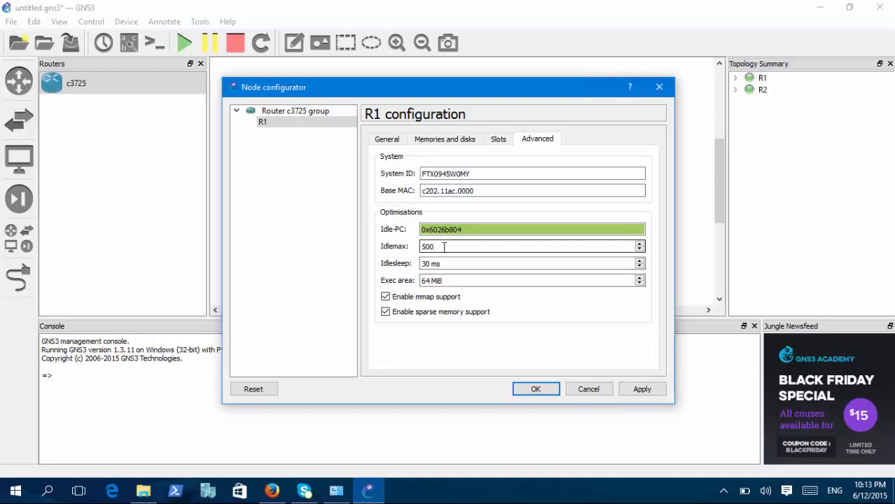
drag(479, 190, 381, 213)
click(493, 141)
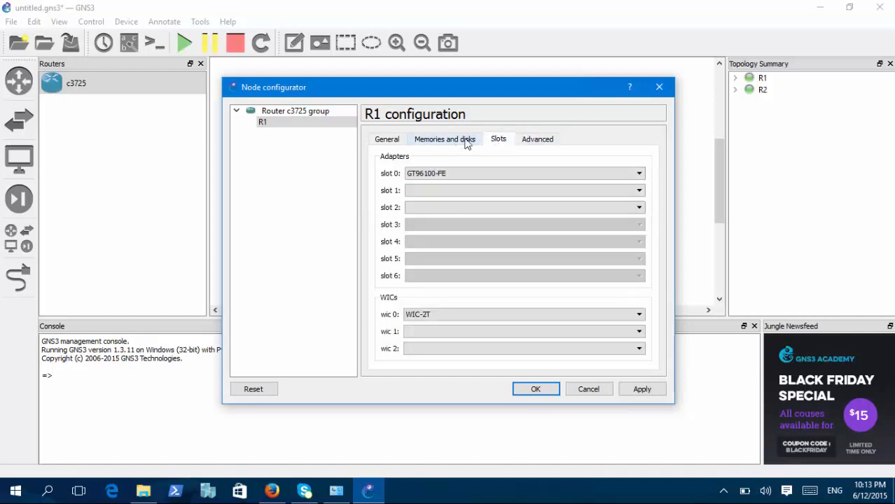
click(531, 141)
drag(489, 189, 392, 217)
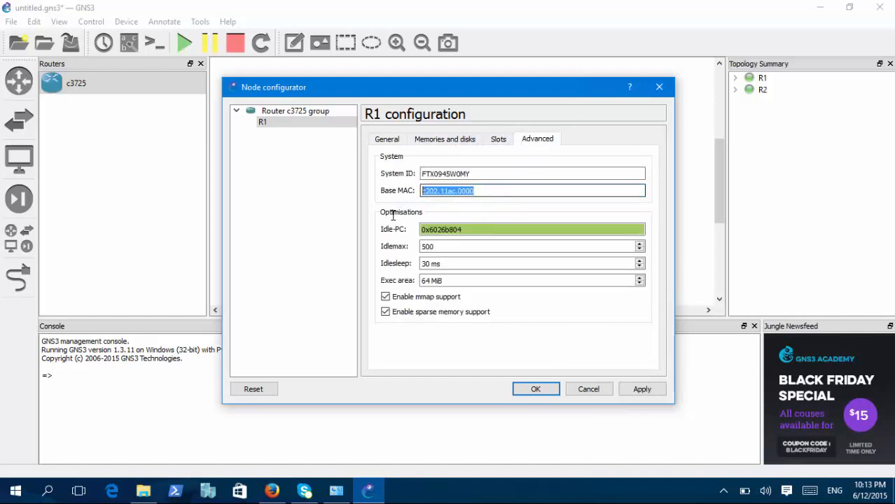
click(384, 142)
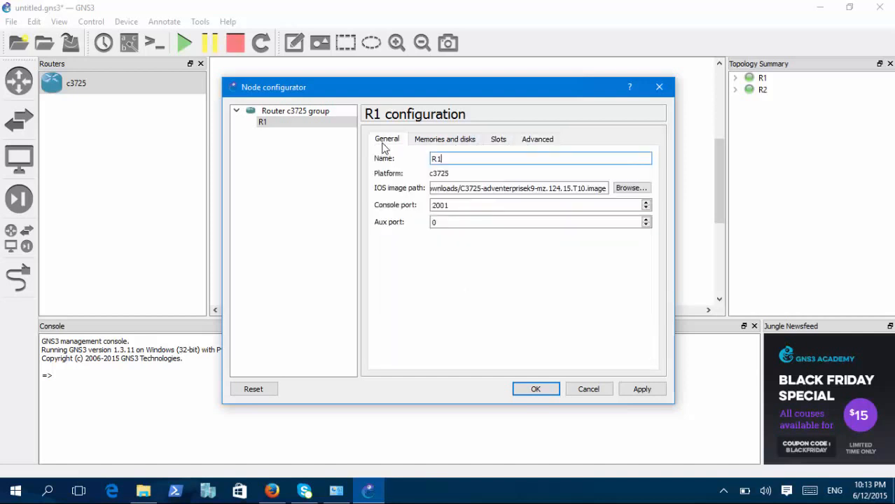
Review R1's advanced settings, especially the base MAC address, recheck its general settings, and close the configuration.
click(537, 140)
drag(485, 194, 425, 208)
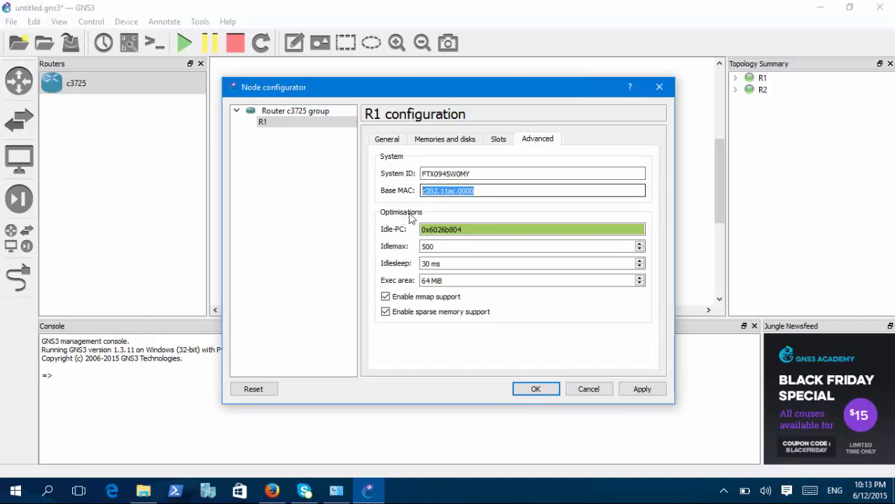
drag(476, 189, 402, 215)
click(479, 189)
drag(479, 190, 407, 204)
click(388, 141)
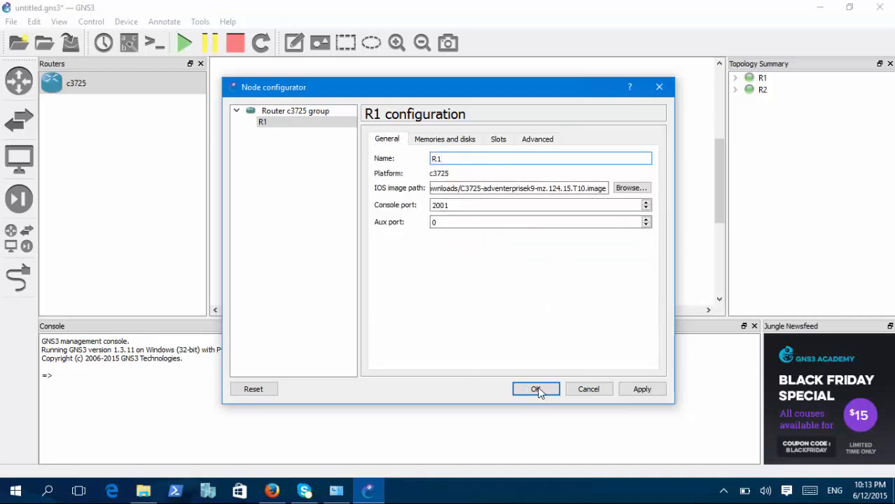
click(571, 386)
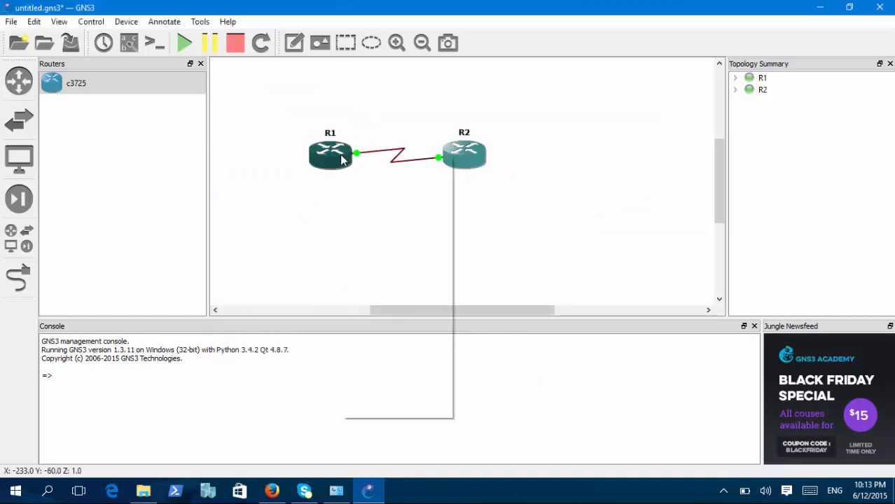
Open the console of router R1, place its window below the topology, and bring up the command prompt.
right_click(342, 160)
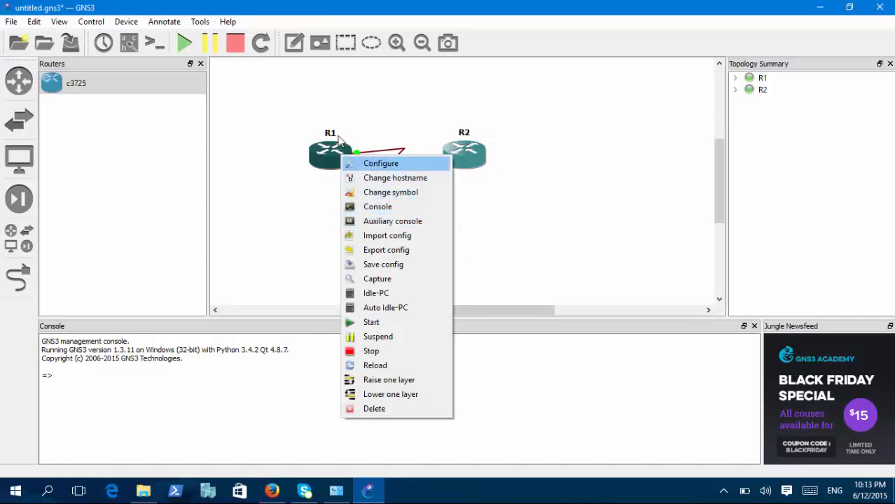
click(373, 207)
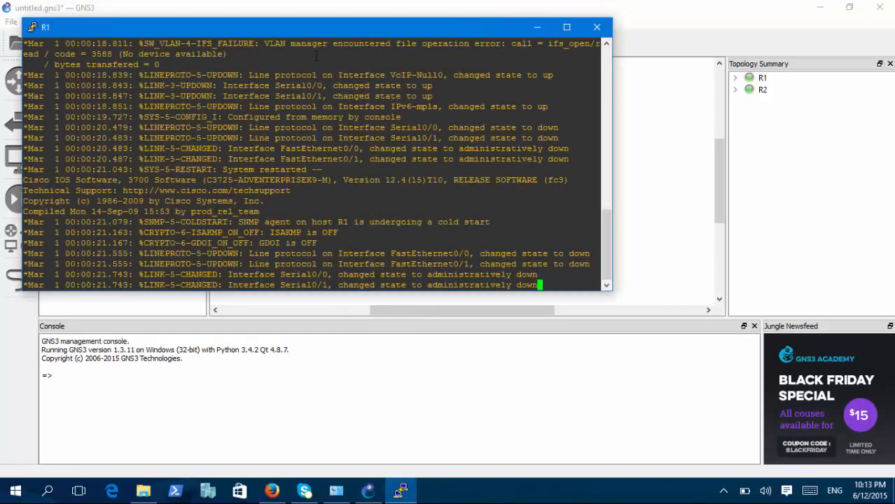
drag(312, 32, 392, 189)
key(Return)
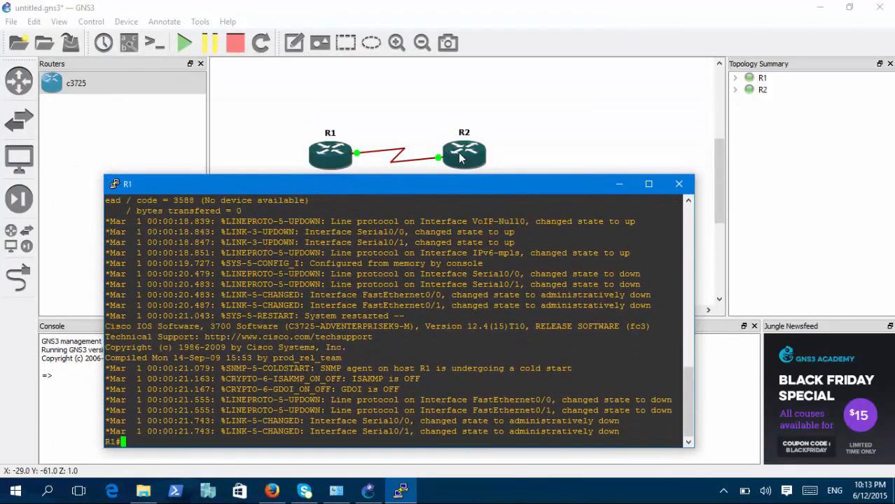
Open the console of router R2, arrange both console windows so their prompts are visible, and make R1's console active.
right_click(460, 159)
click(498, 203)
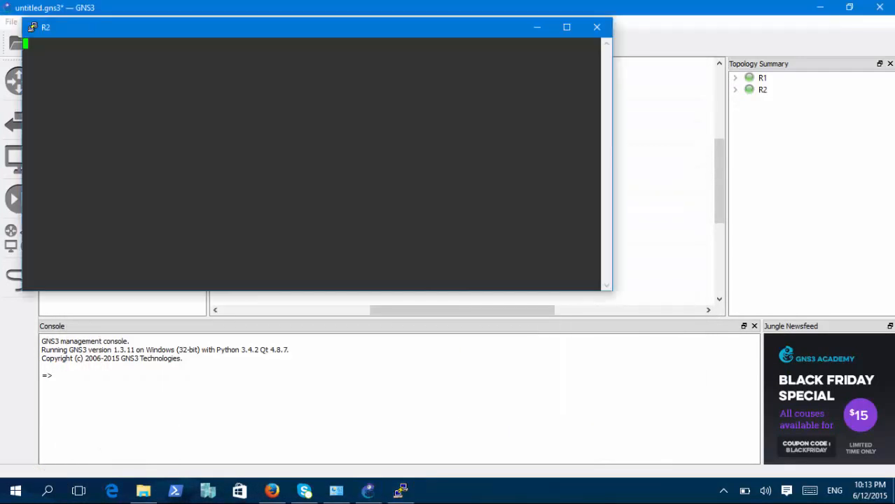
mouse_move(400, 490)
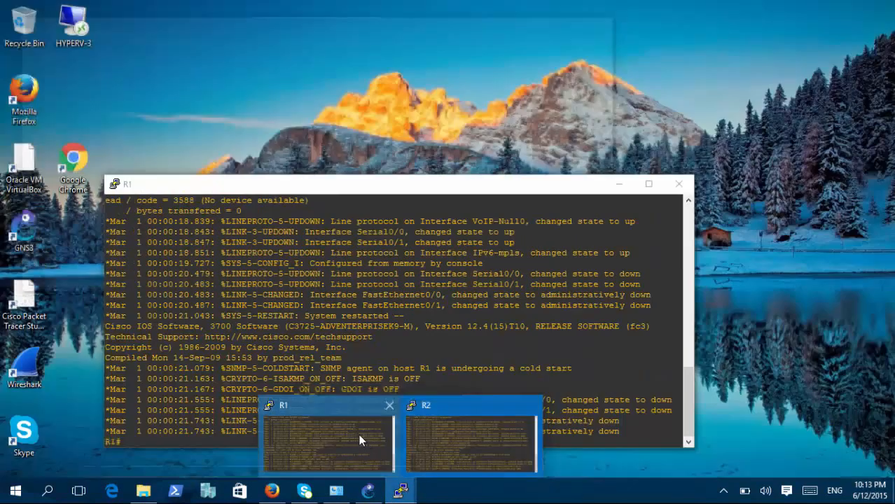
click(359, 434)
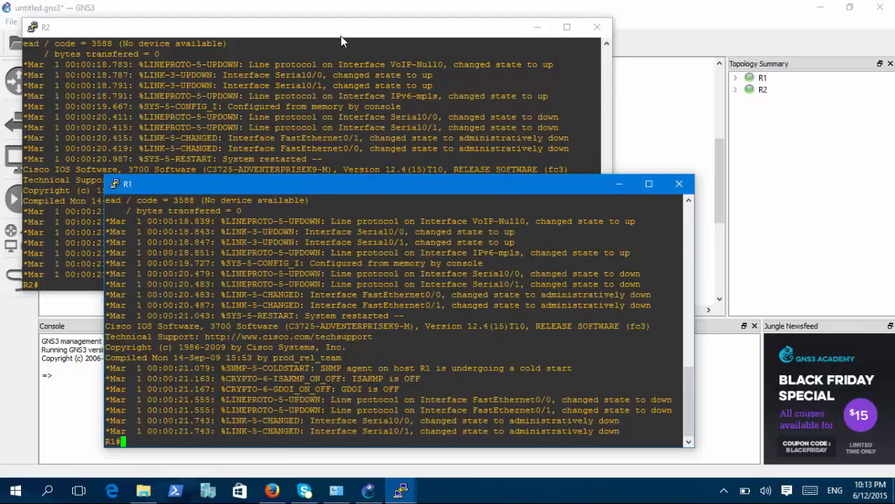
drag(341, 42, 348, 42)
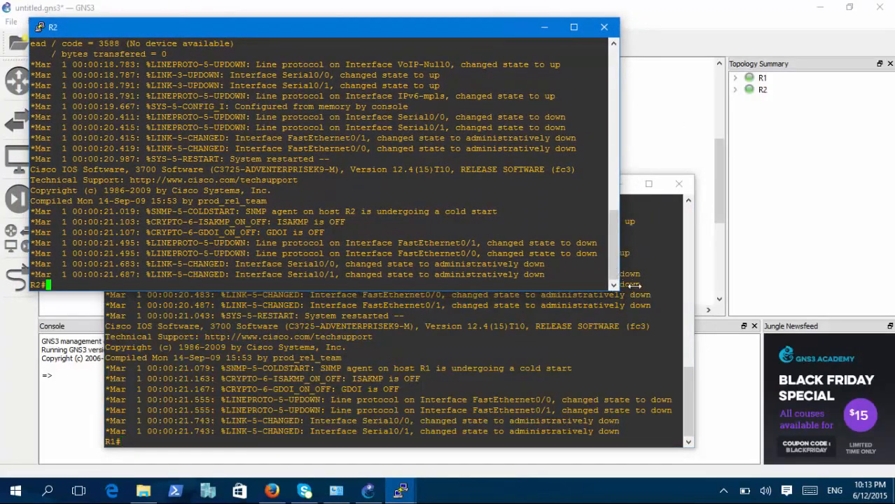
click(639, 294)
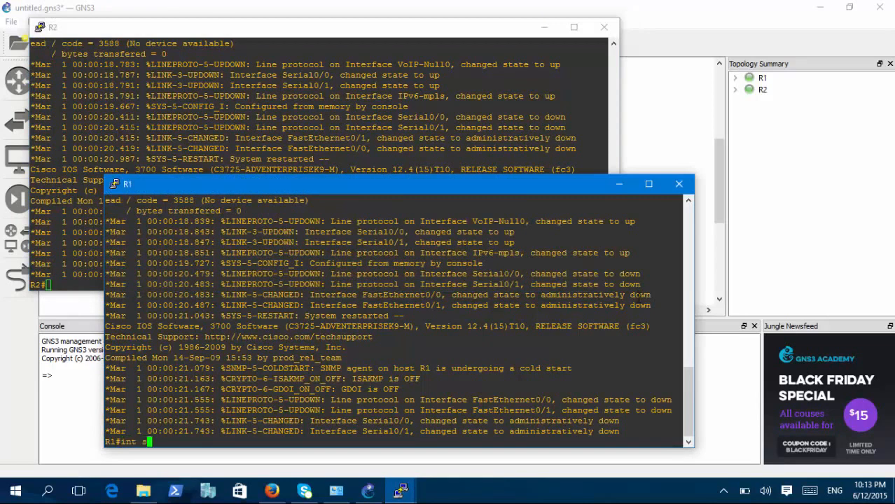
Try to select interface s0/0 directly from R1's privileged prompt.
text(int s0/0)
key(Return)
text(i)
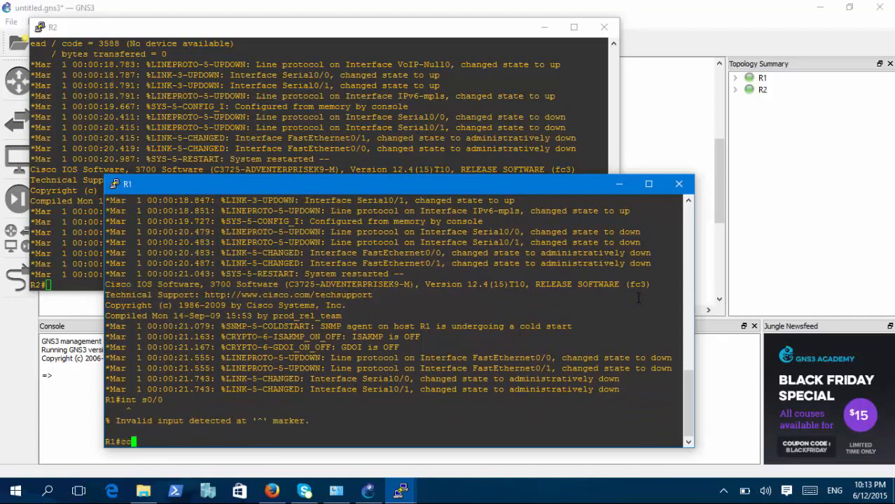
text(onf t)
Enter configuration mode on R1 and assign IP address 10.1.1.1 with mask 255.255.255.252 to interface s0/0.
key(Return)
text(i)
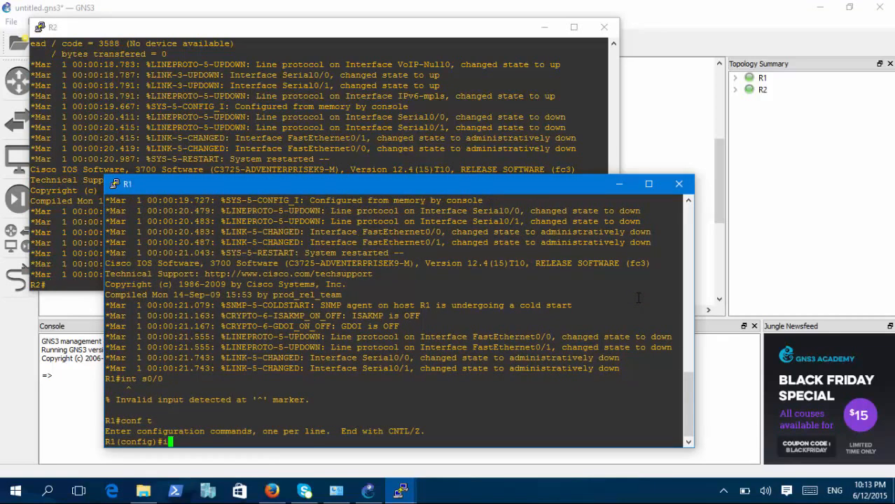
text(nt s0/0)
key(Return)
text(ip)
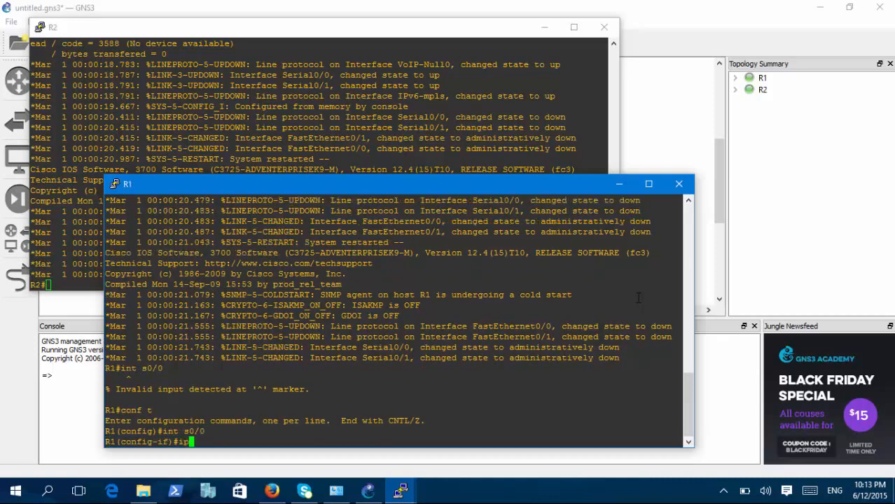
text(.1.1.1 255.255.255.252)
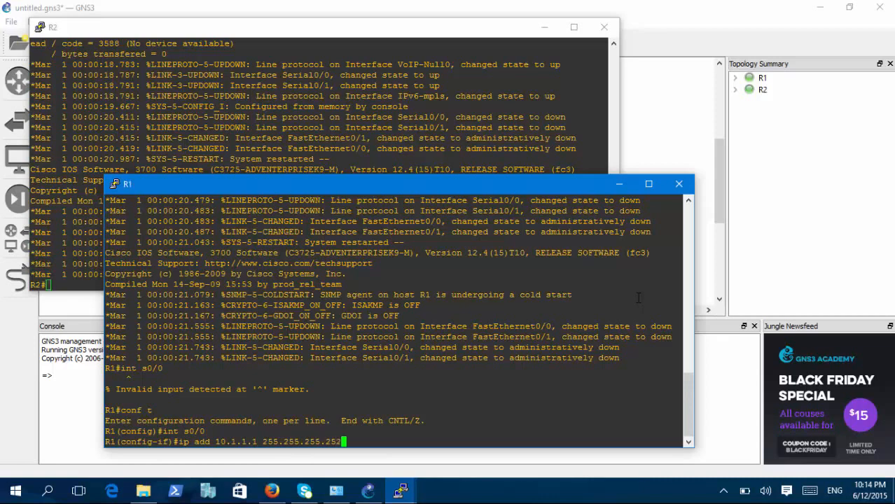
key(Return)
Enable R1's s0/0 interface with no shut and exit interface configuration.
text(np)
key(BackSpace)
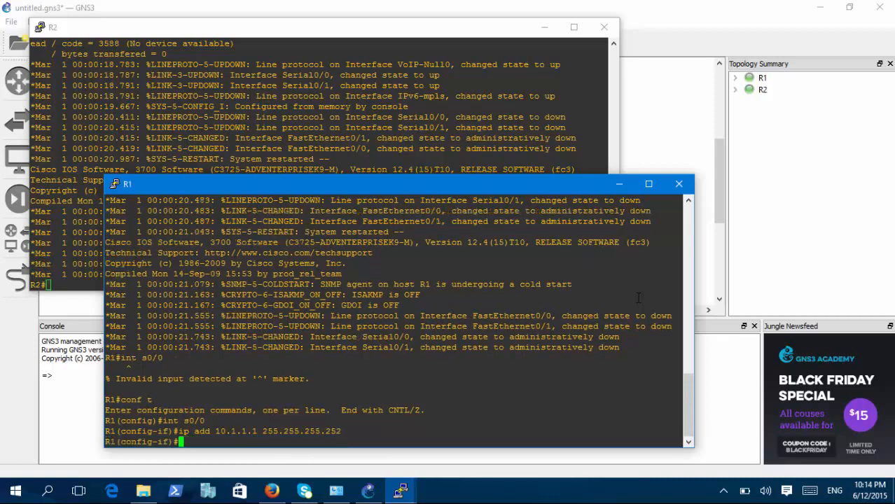
text(o shut)
key(Return)
text(exit)
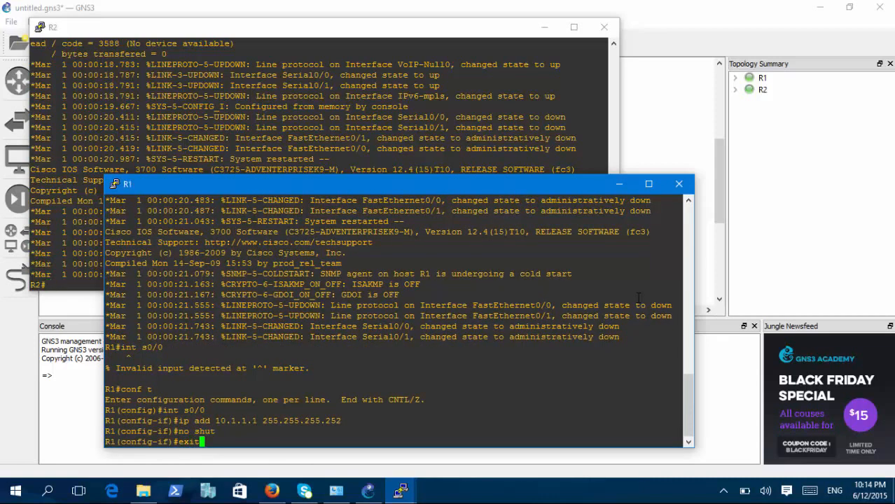
key(Return)
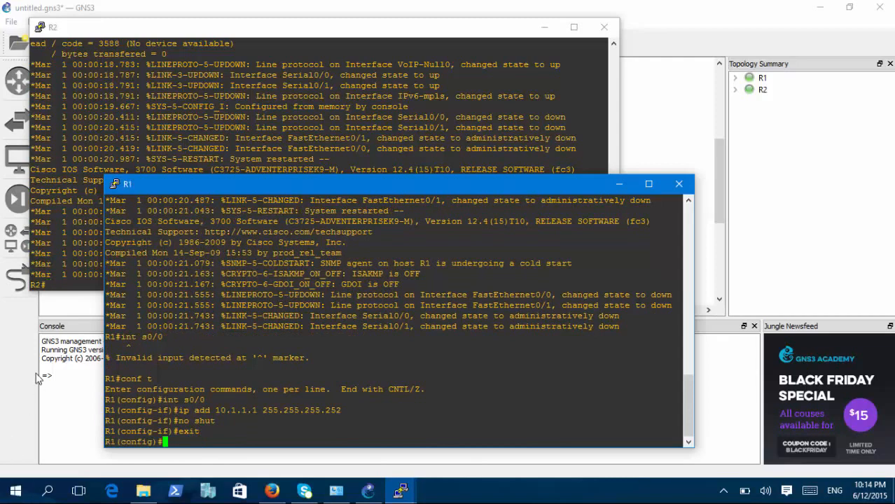
Enter configuration mode in R2's console and select interface s0/0.
click(68, 289)
text(conf t)
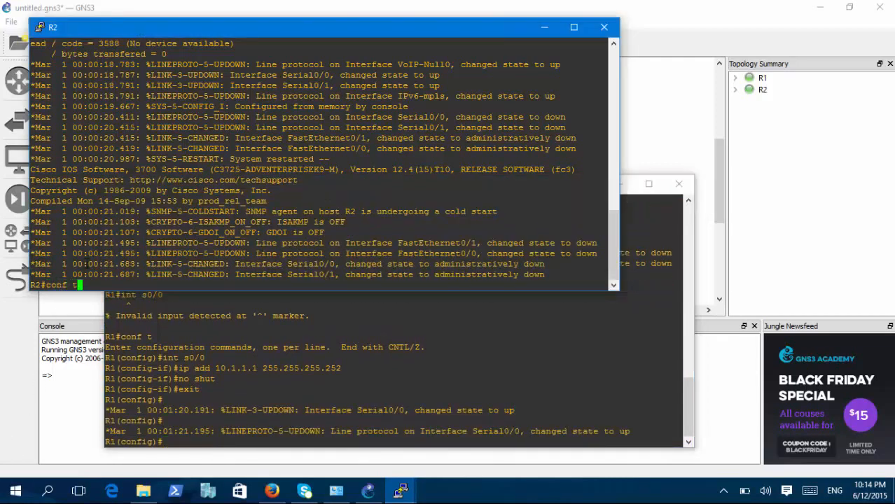
key(Return)
text(int s0/0/)
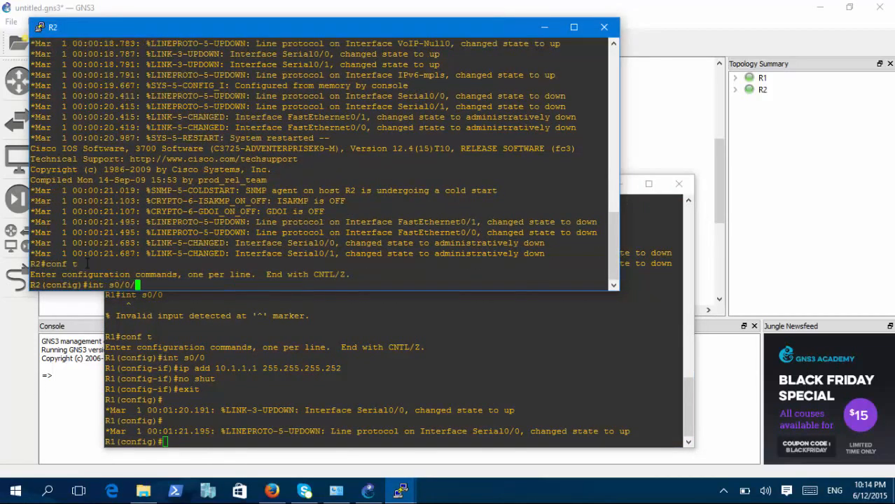
key(BackSpace)
key(Return)
Assign IP address 10.1.1.2 with mask 255.255.255.252 to R2's s0/0 interface.
text(ip ad )
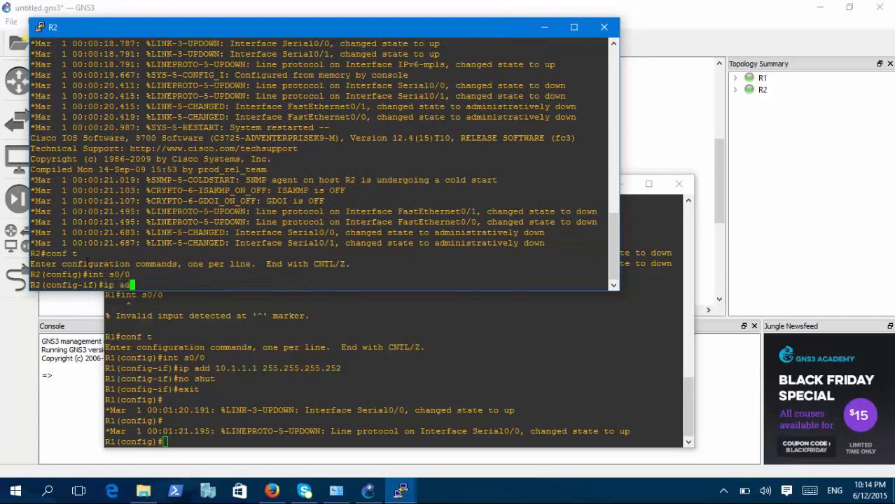
text(10.2.)
key(BackSpace)
key(BackSpace)
key(BackSpace)
key(BackSpace)
text(10.2.2)
key(BackSpace)
key(BackSpace)
key(BackSpace)
text(1.1.2 255.255.255.252)
key(Return)
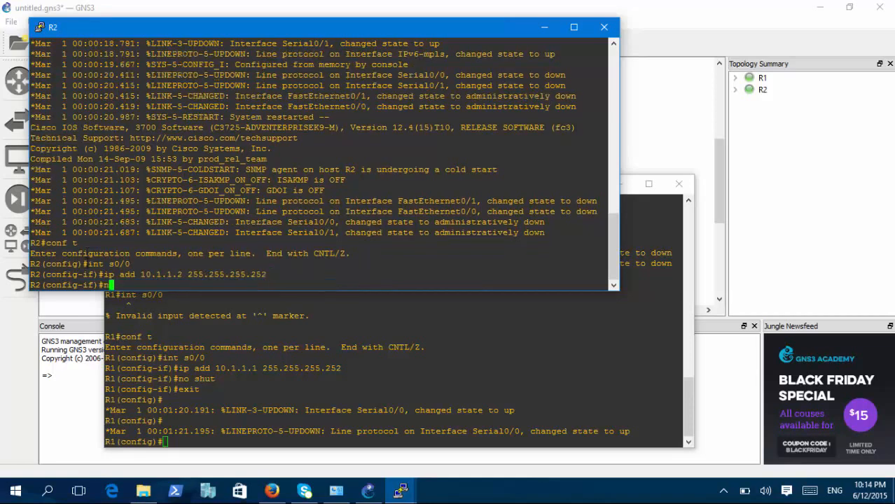
Enable R2's s0/0 interface with no shut and exit interface configuration.
text(no shut)
key(Return)
text(exit)
key(Return)
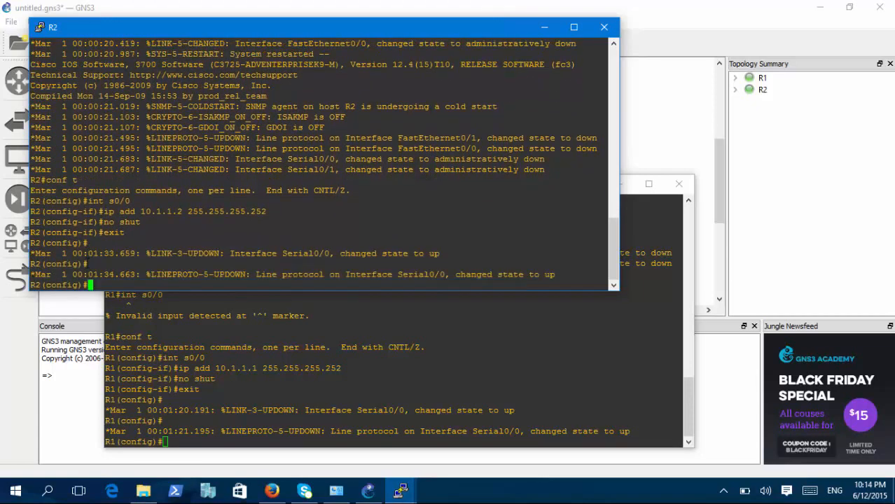
Display R2's IP routing table from configuration mode with do sh ip route.
text(do sh ip route)
key(Return)
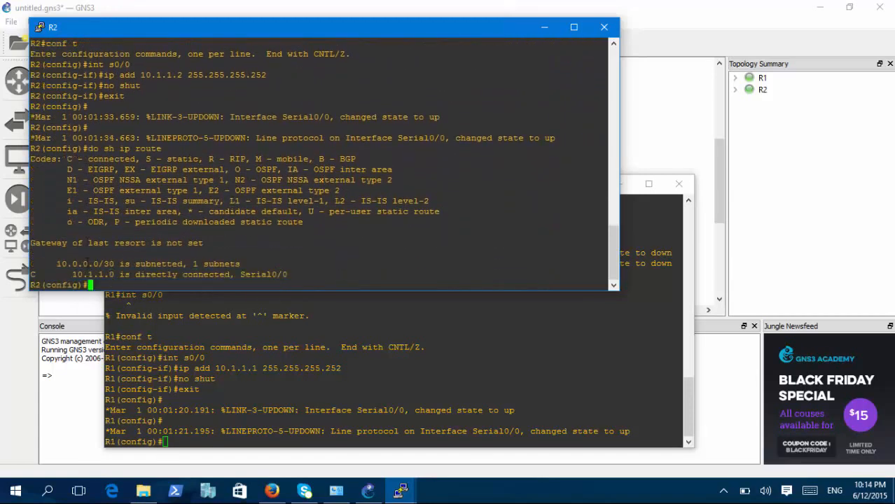
Ping R1's address 10.1.1.1 from R2's configuration mode to test the serial link.
text(do ping 10.1.1.1.1)
key(Return)
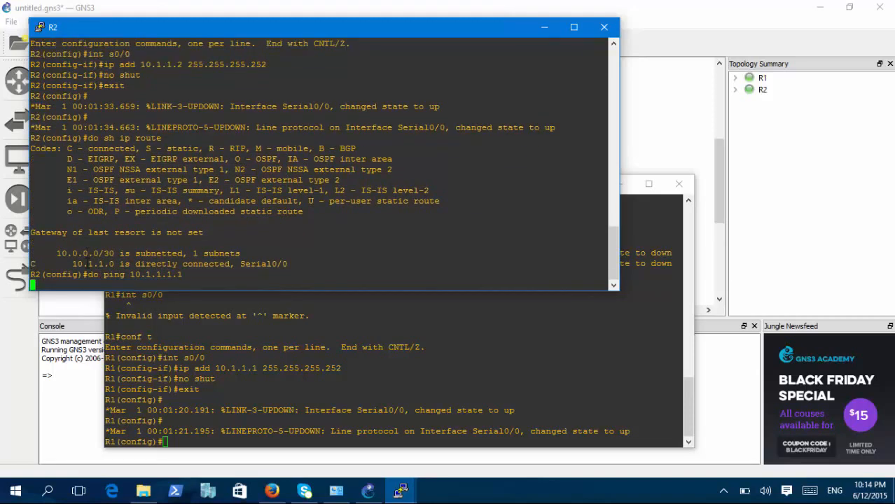
key(Up)
key(BackSpace)
key(BackSpace)
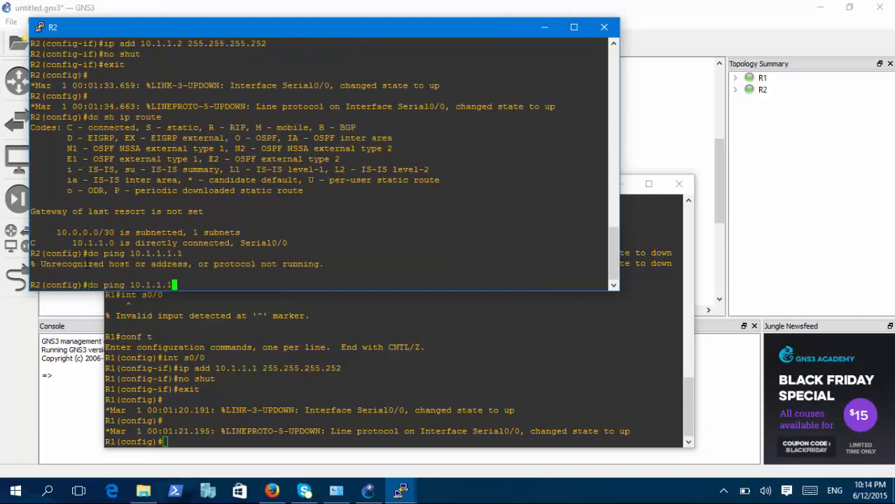
key(Return)
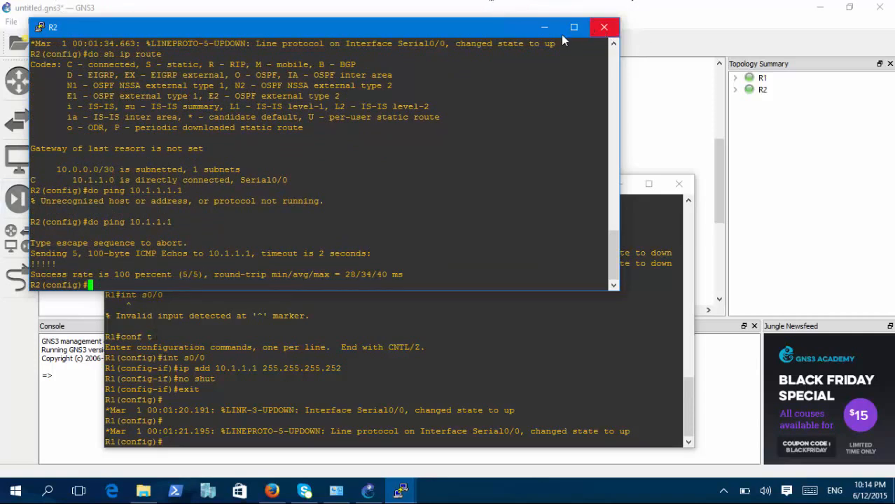
Close R2's console and minimize R1's console to return to the topology.
click(604, 26)
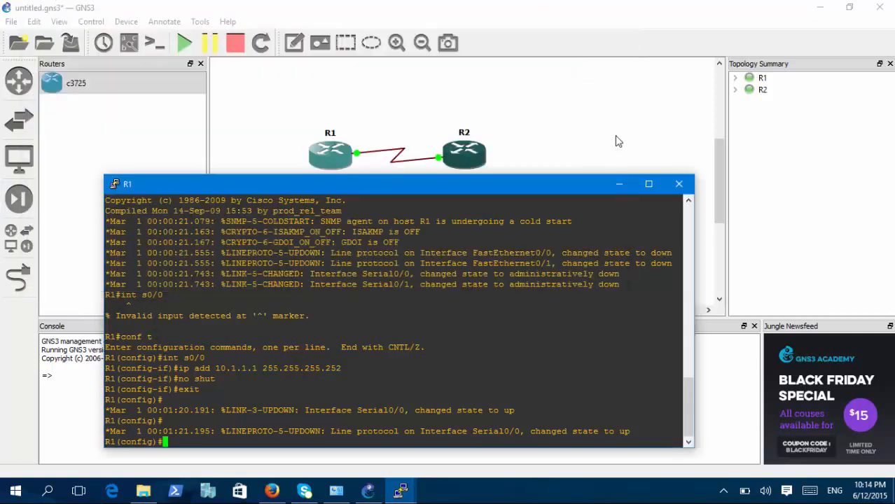
click(617, 185)
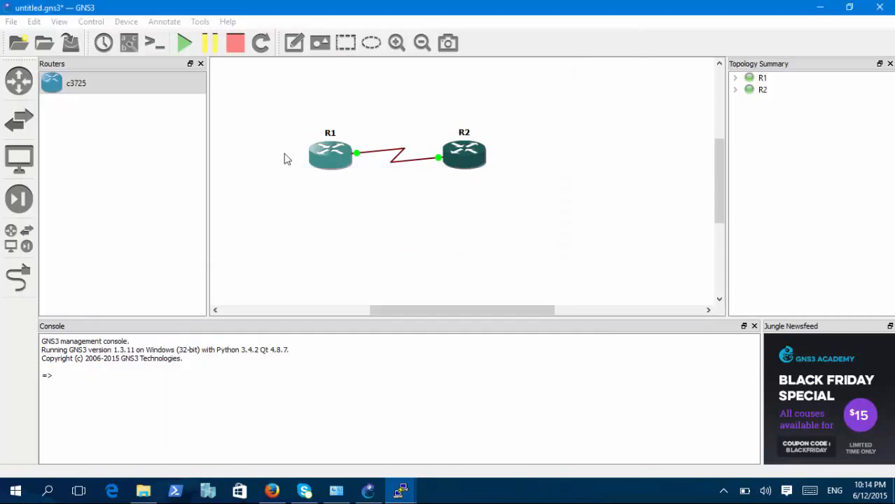
Browse the available device categories and add a VPCS node to the topology below R1.
click(21, 87)
click(19, 121)
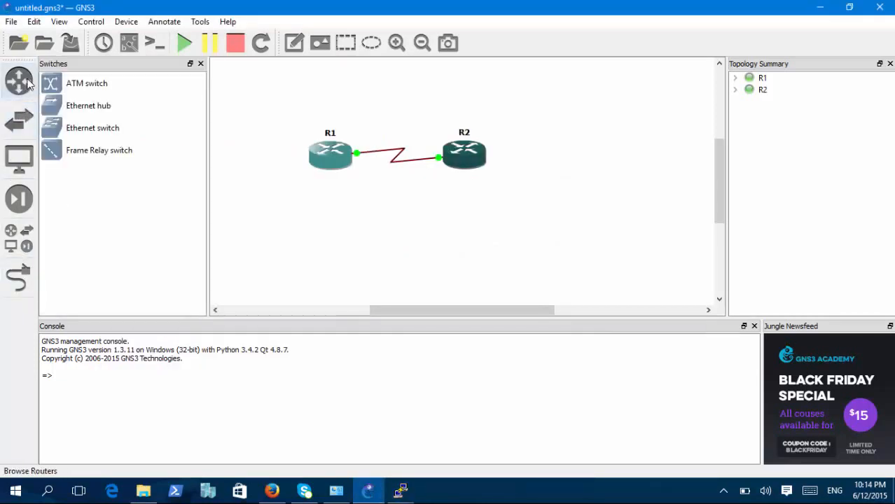
click(19, 81)
click(16, 235)
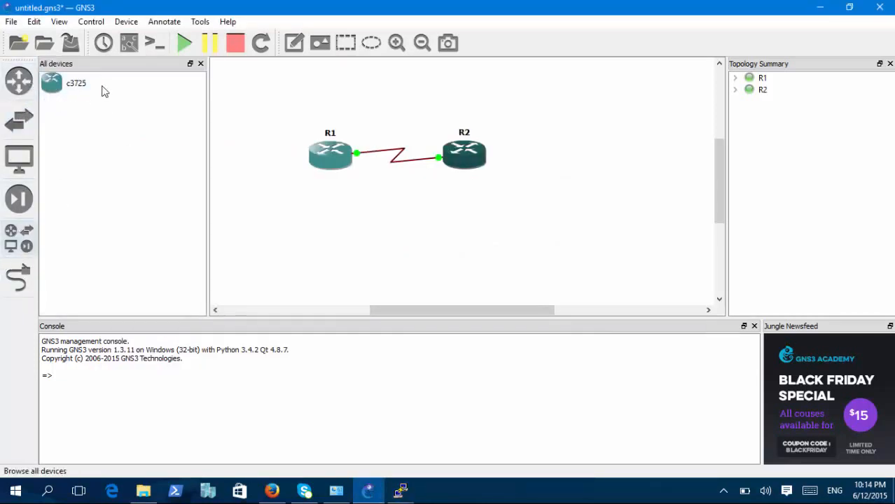
drag(79, 239, 299, 241)
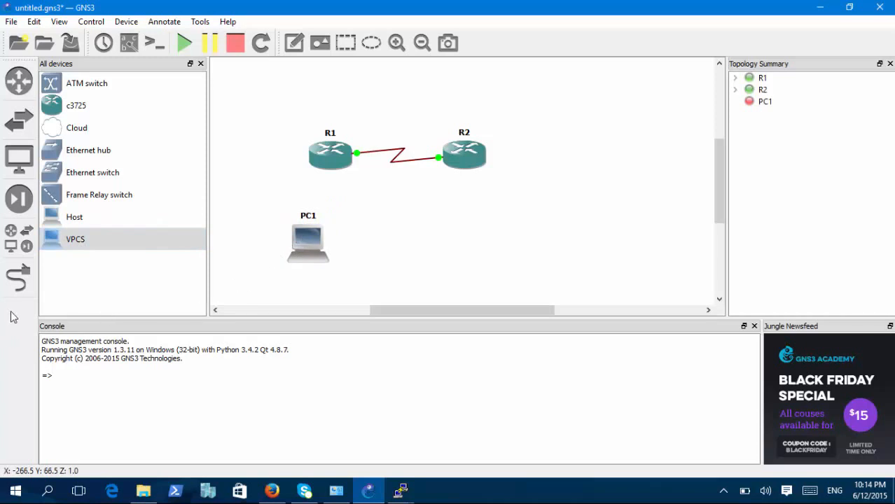
Add a link from Ethernet0 on PC1 to FastEthernet0/0 on R1.
click(18, 281)
click(314, 238)
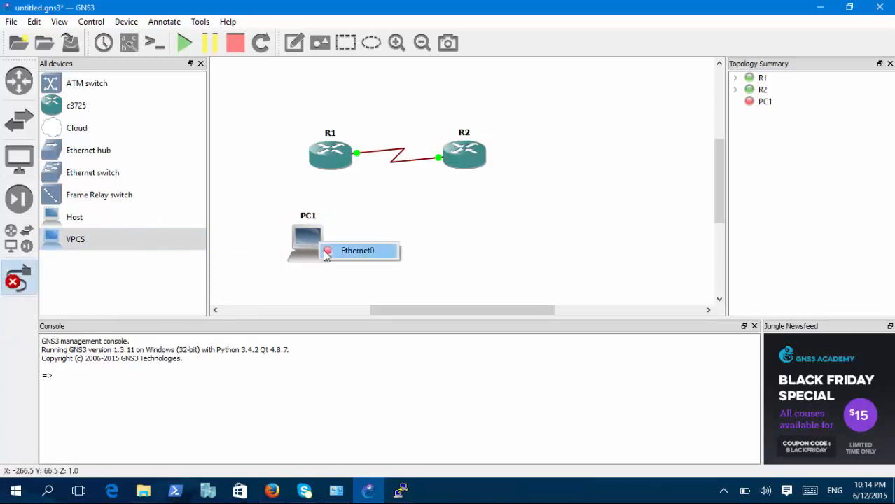
click(329, 251)
click(324, 163)
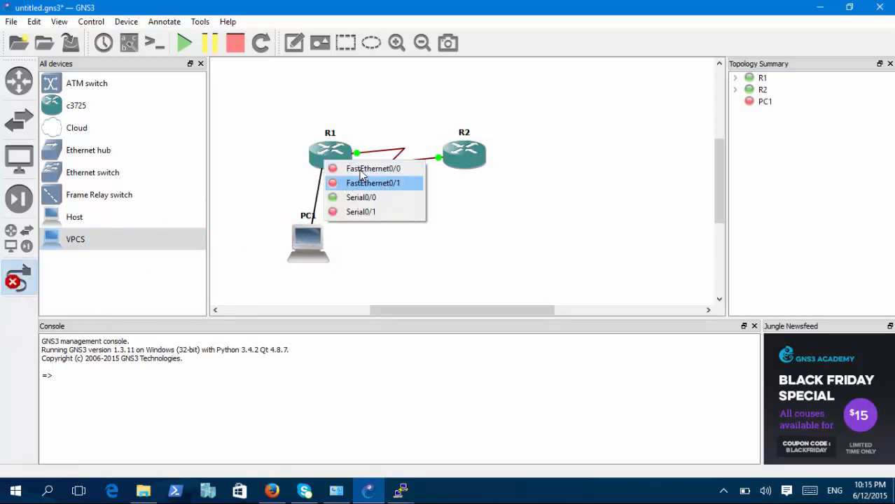
click(356, 172)
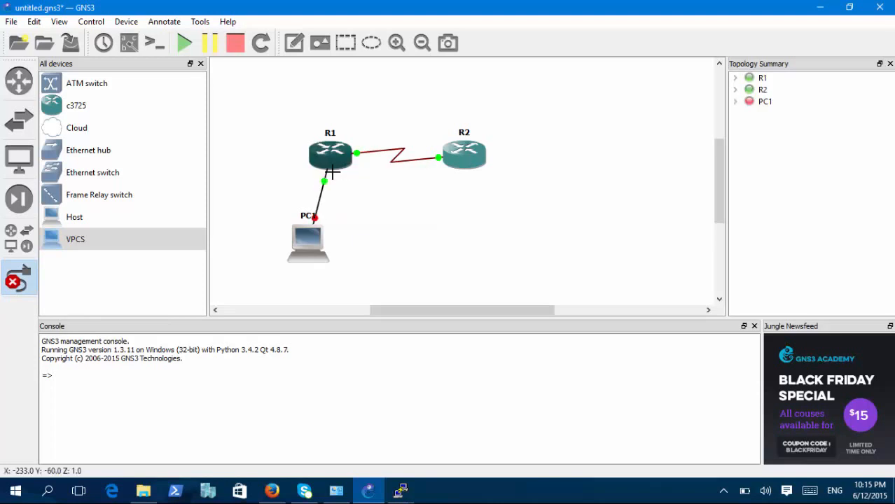
Leave link mode, start PC1 and allow vpcs through Windows Firewall on private networks.
click(16, 298)
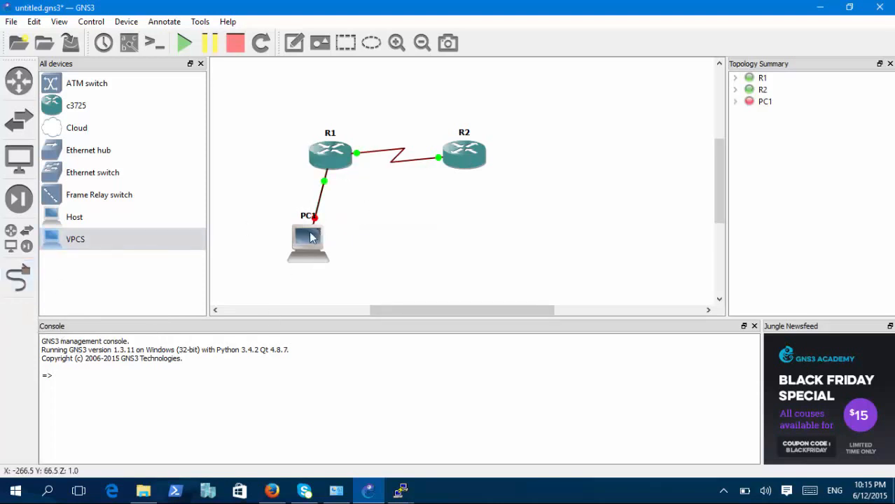
right_click(310, 232)
click(358, 329)
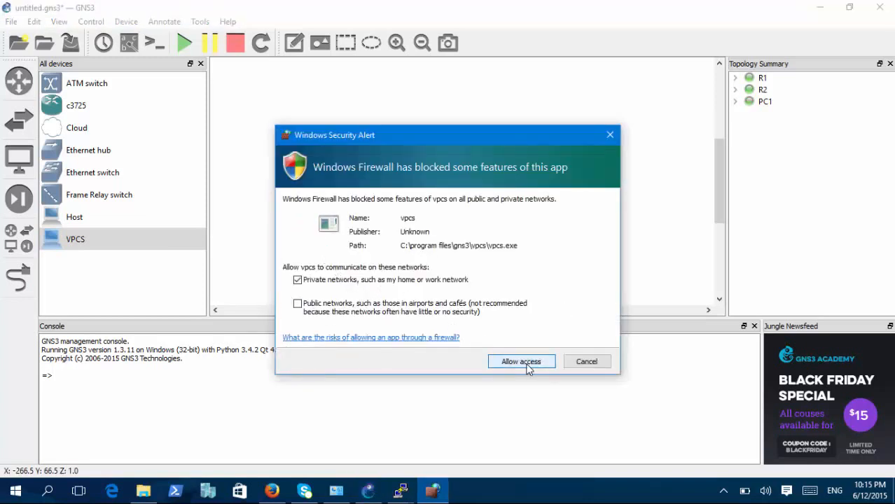
click(524, 363)
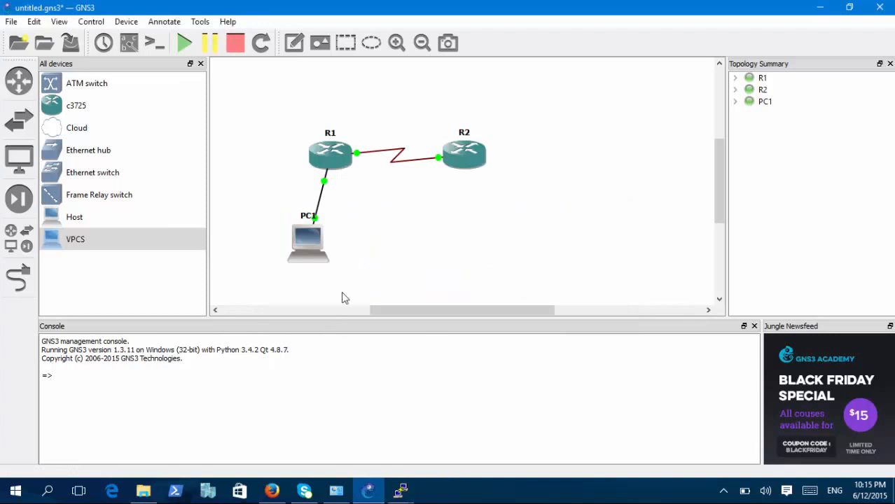
Open PC1's console and display its current IP settings with show ip.
right_click(303, 258)
click(352, 304)
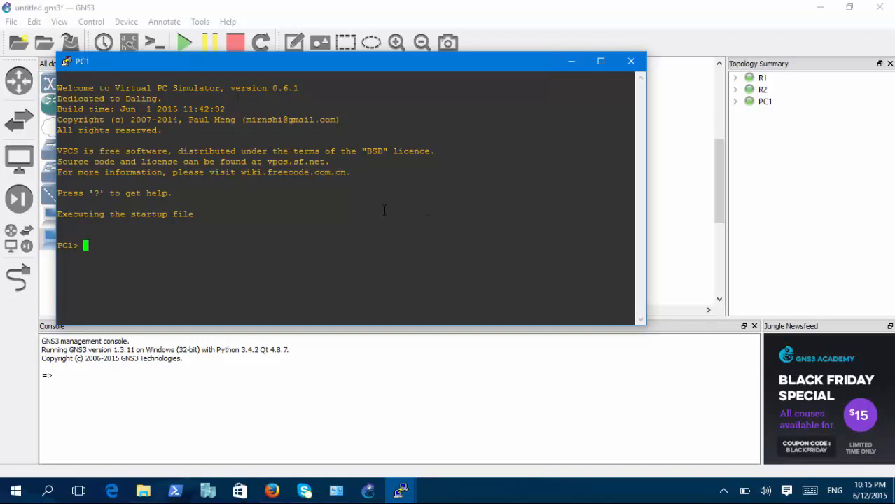
key(Return)
key(Return)
key(Return)
text(show ip)
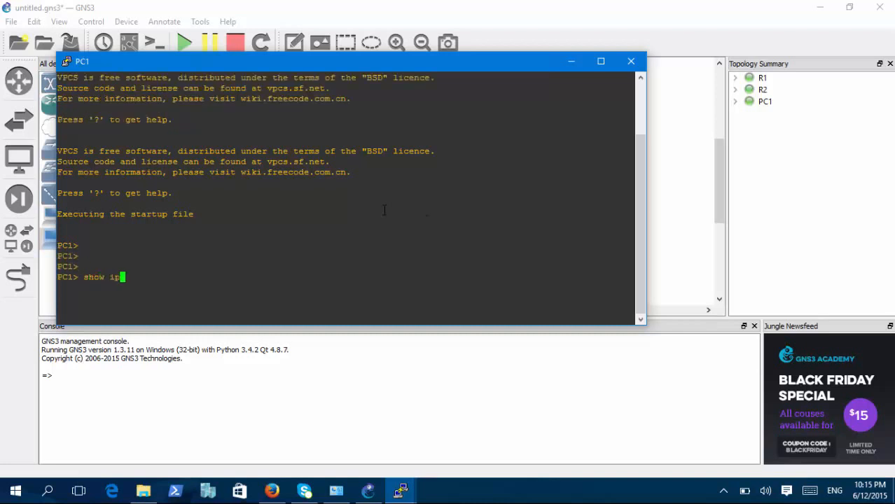
key(Return)
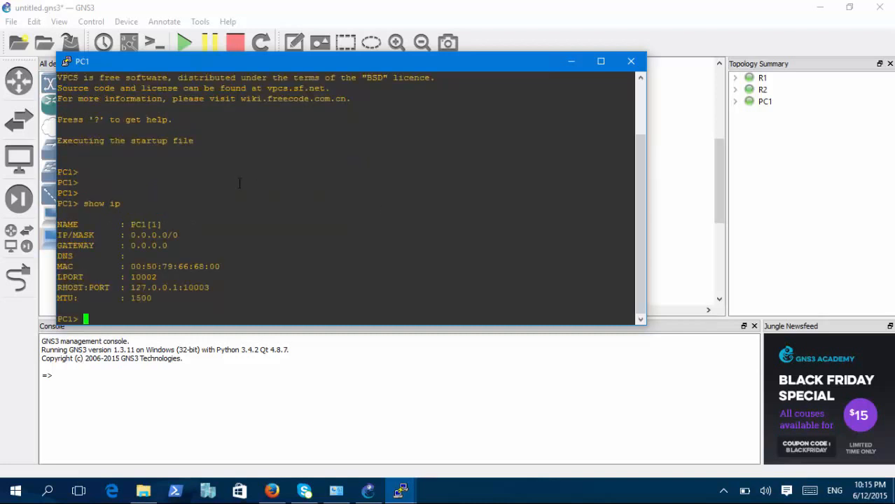
drag(160, 301, 53, 225)
drag(77, 193, 94, 225)
double_click(186, 275)
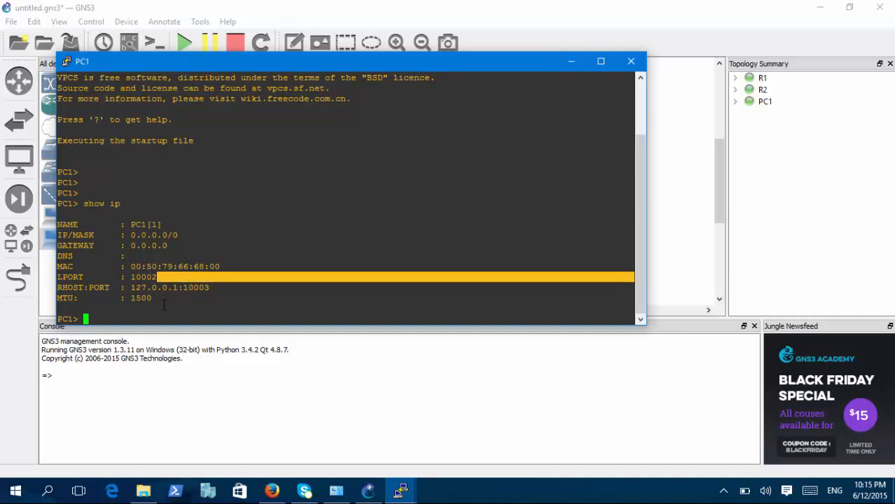
double_click(137, 318)
click(137, 319)
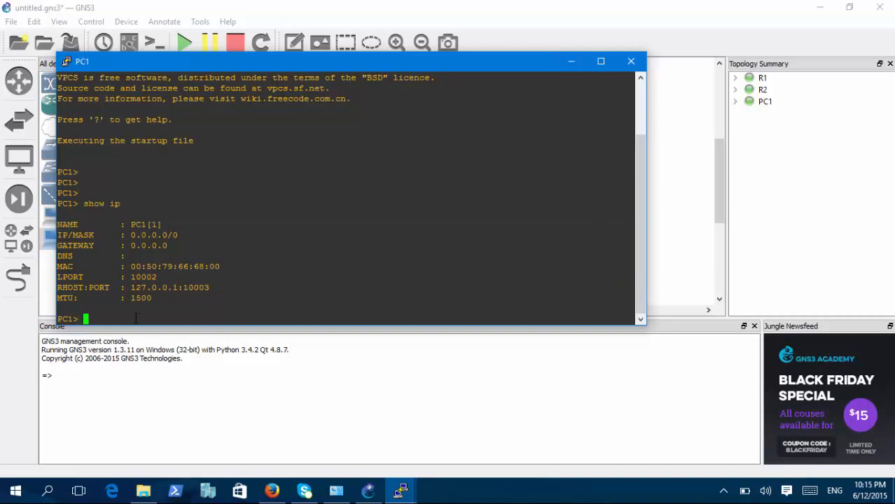
Assign PC1 the address 192.168.1.10 with mask 255.255.255.0 and gateway 192.168.1.1.
text(ip 192.168.1.10 255.255.2)
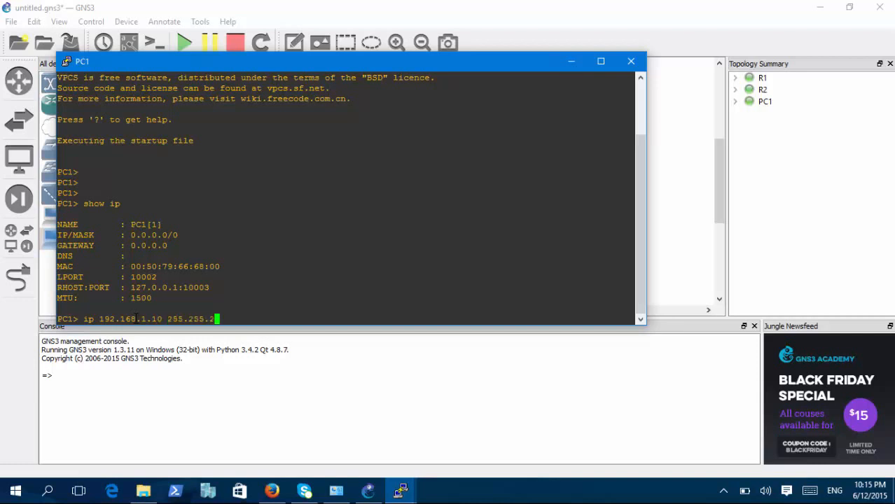
text(55.0 192.168.1.1)
key(Return)
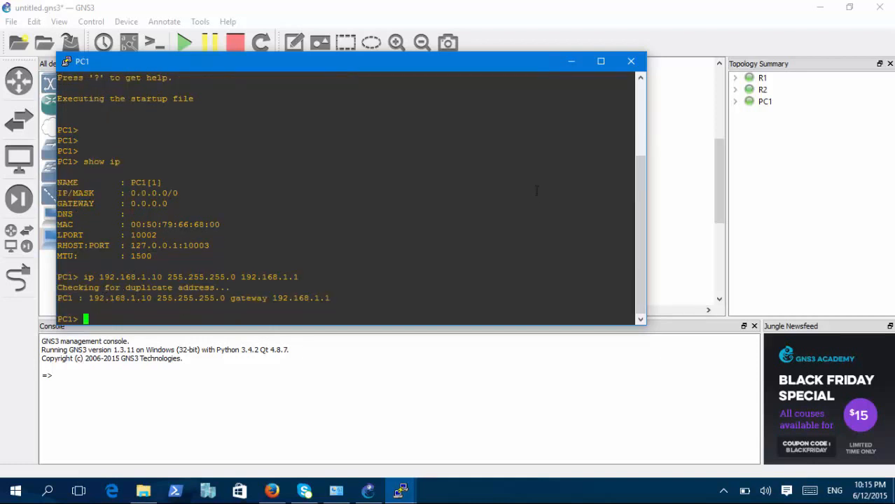
Display PC1's IP settings again to check the address and gateway, and minimize its console.
text(show ip)
key(Return)
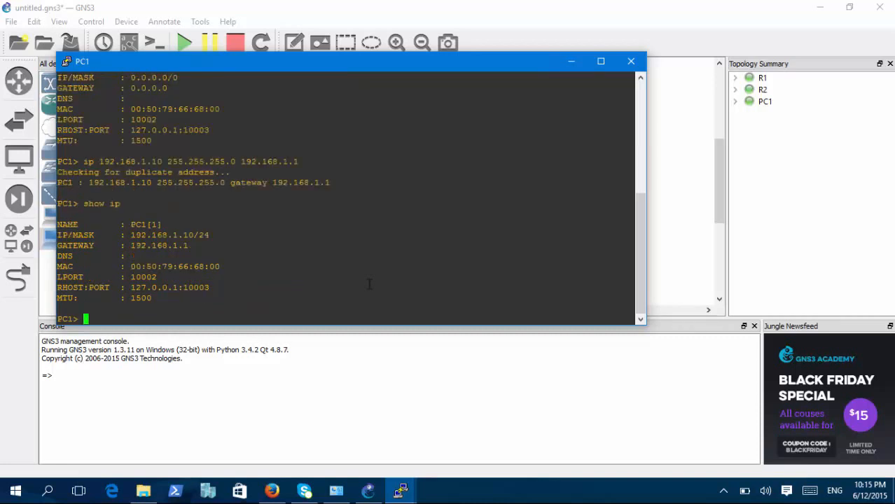
drag(205, 242, 59, 254)
drag(228, 231, 162, 224)
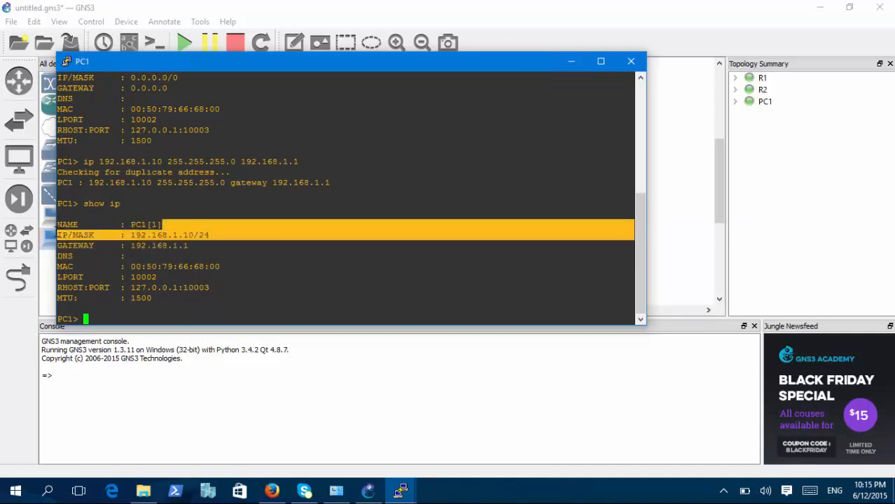
click(207, 227)
click(571, 62)
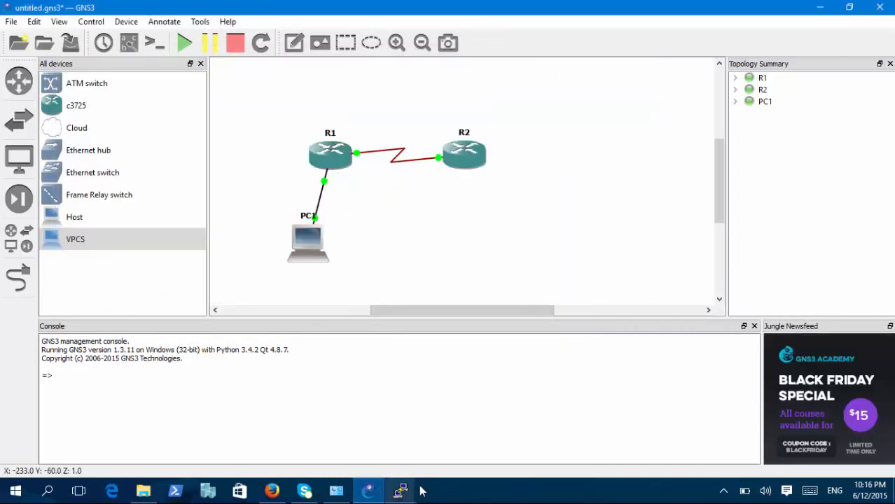
In R1's console, assign 192.168.1.1 with mask 255.255.255.0 to interface f0/0.
mouse_move(401, 492)
click(310, 459)
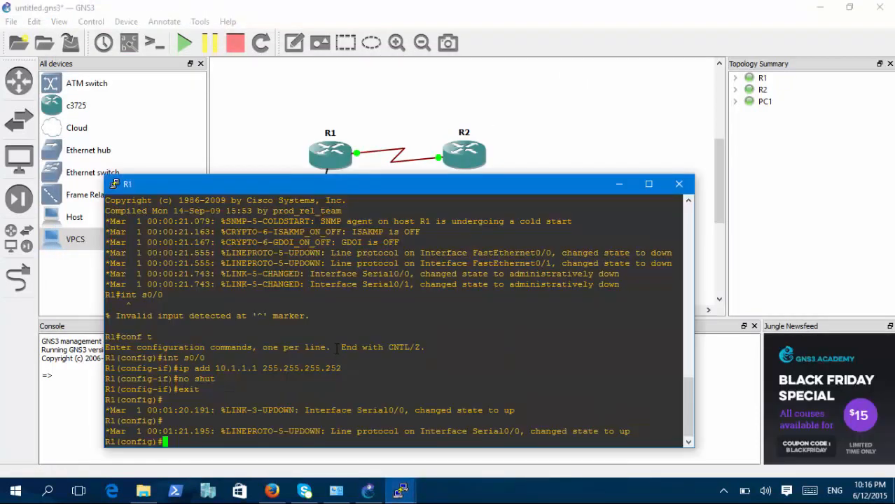
text(int f0/0)
key(Return)
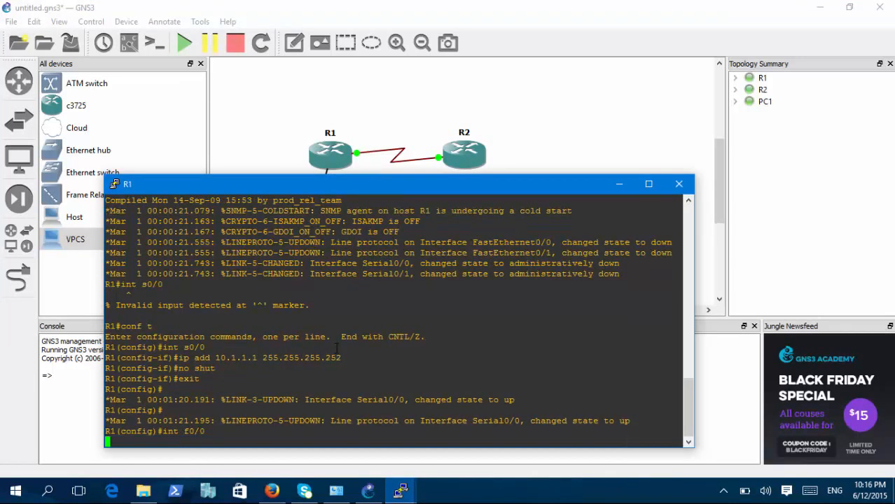
text(if)#ip add 1)
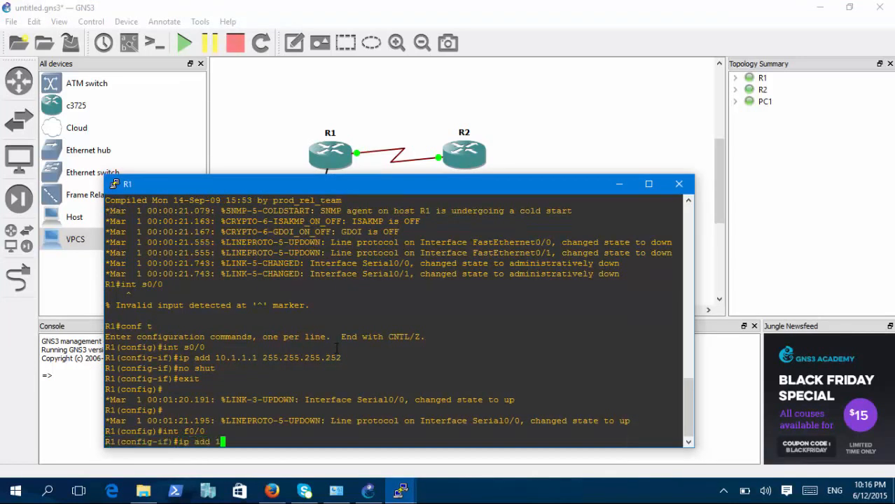
text(92.168.1.1 255.255.255.0)
key(Return)
Enable R1's f0/0 interface with no shut and exit interface configuration.
text(no s)
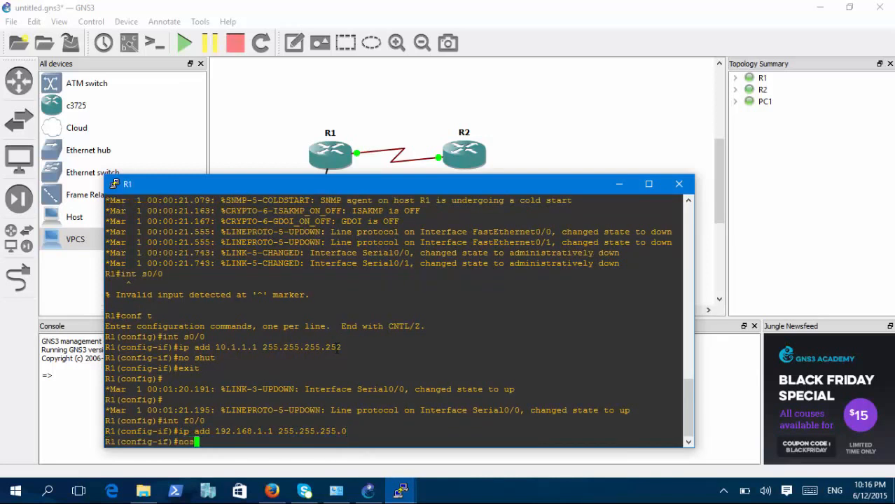
text(hut)
key(Return)
text(exit)
key(Return)
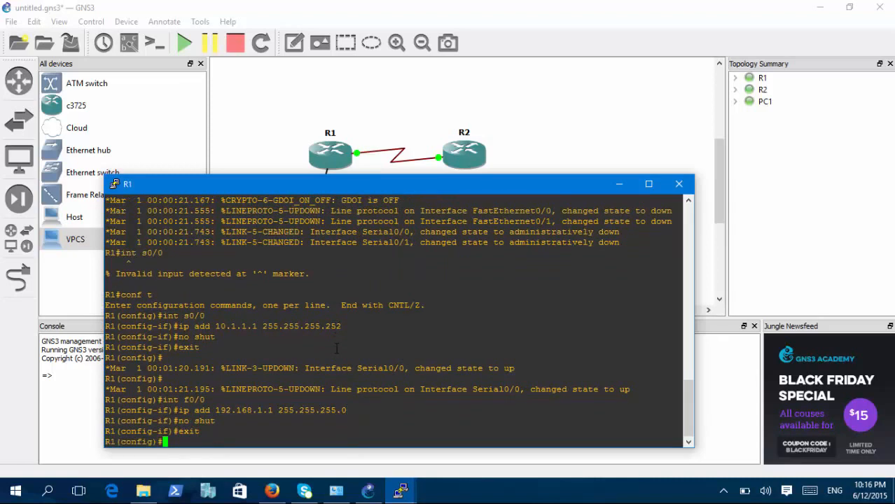
Ping R1's address 192.168.1.1 from PC1's console and examine the replies.
mouse_move(400, 490)
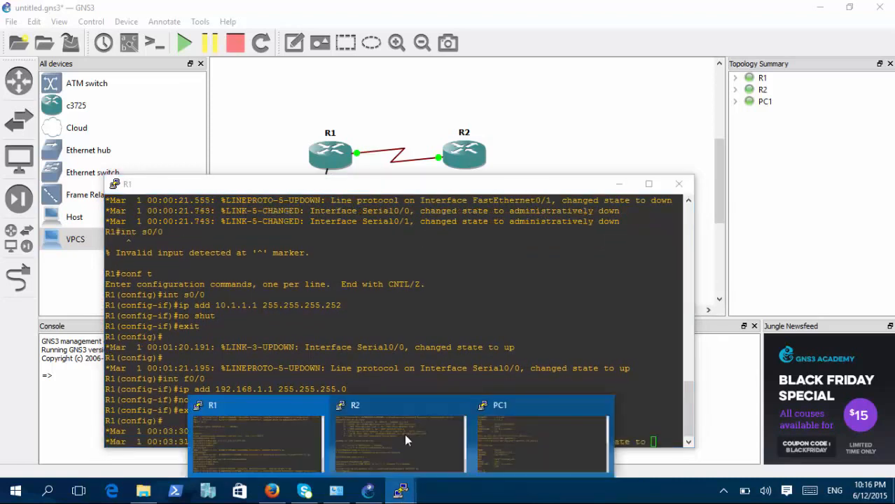
click(486, 435)
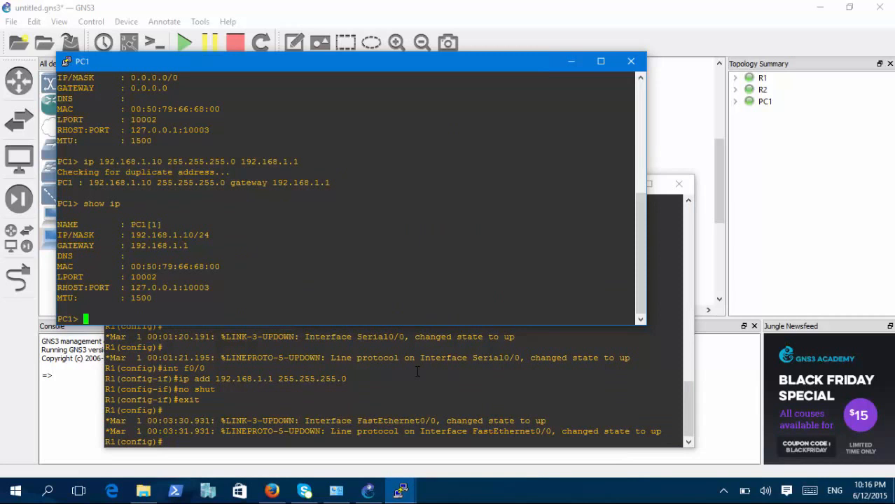
text(ping)
key(BackSpace)
key(BackSpace)
key(BackSpace)
key(BackSpace)
key(BackSpace)
text(ping 192.168)
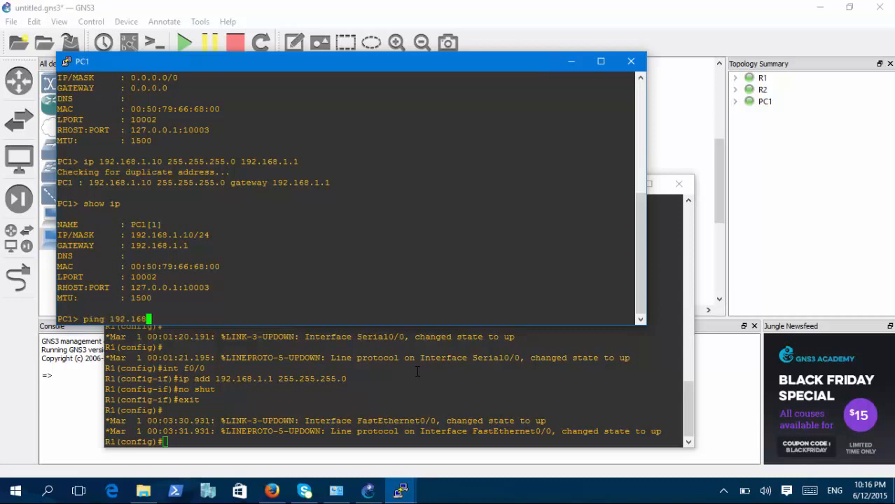
text(.1.1)
key(Return)
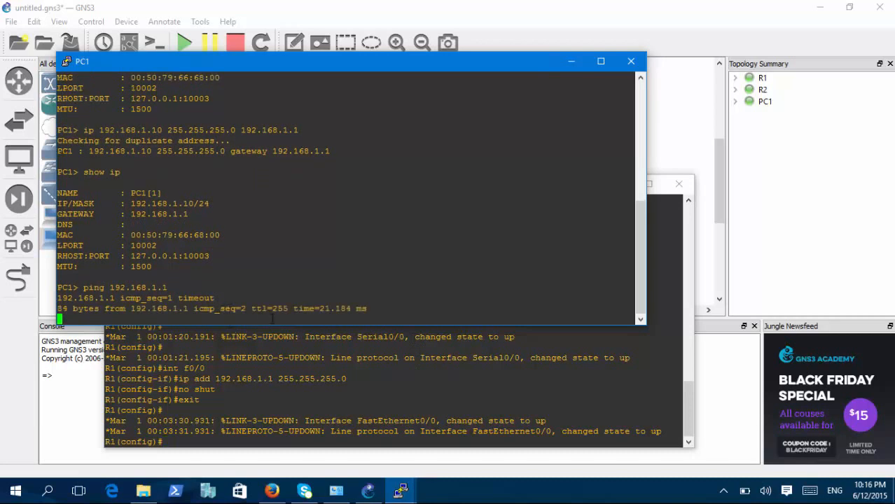
drag(247, 291, 339, 273)
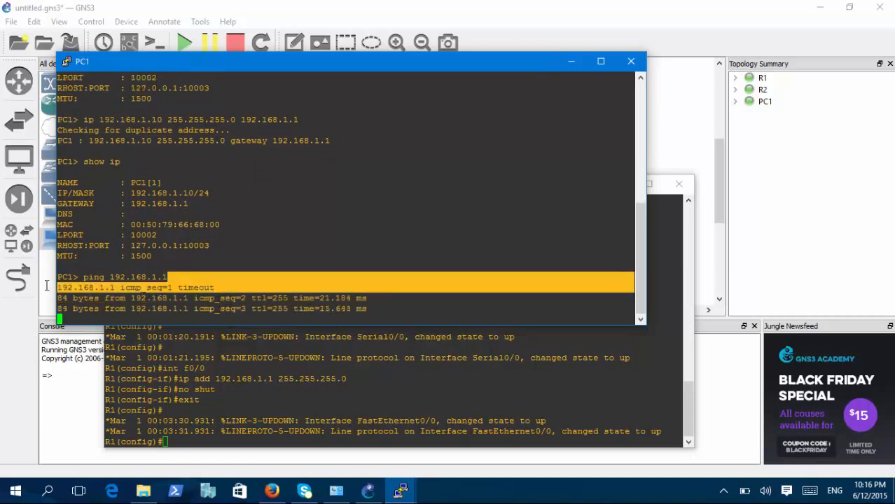
click(338, 273)
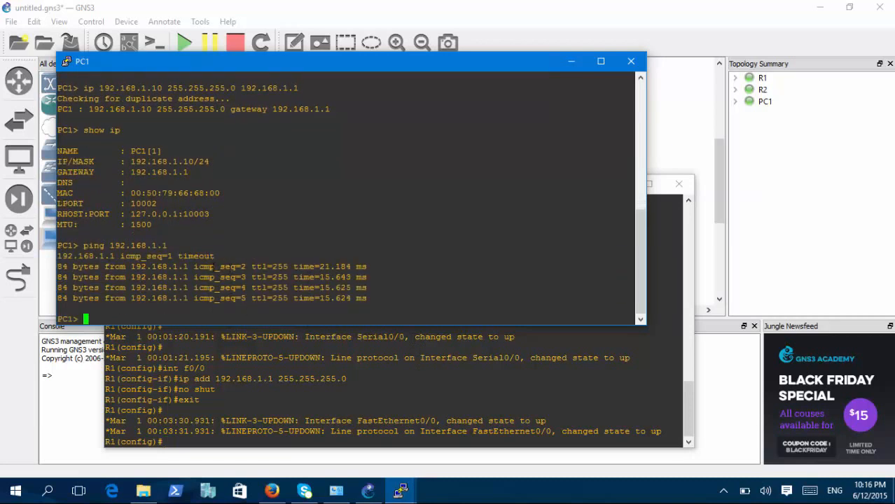
drag(371, 286, 39, 269)
On R1, start OSPF process 1 and advertise network 10.1.1.0 with wildcard 0.0.0.3 in area 0.
click(336, 419)
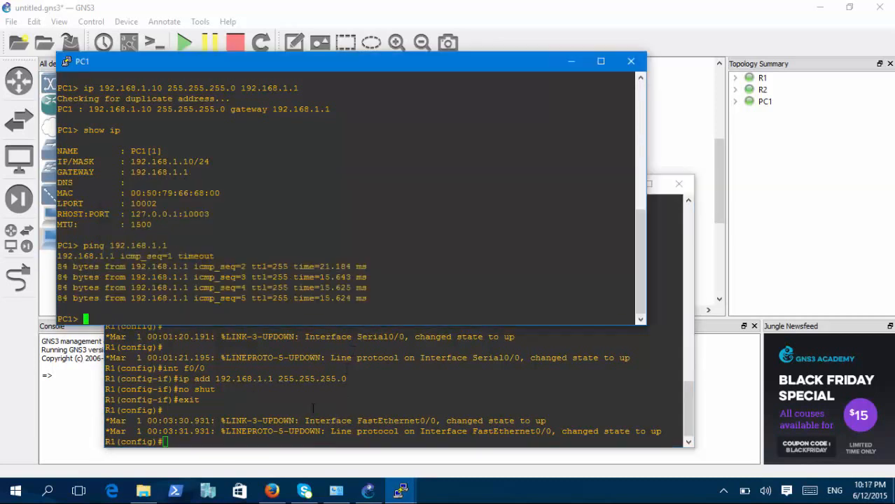
click(312, 409)
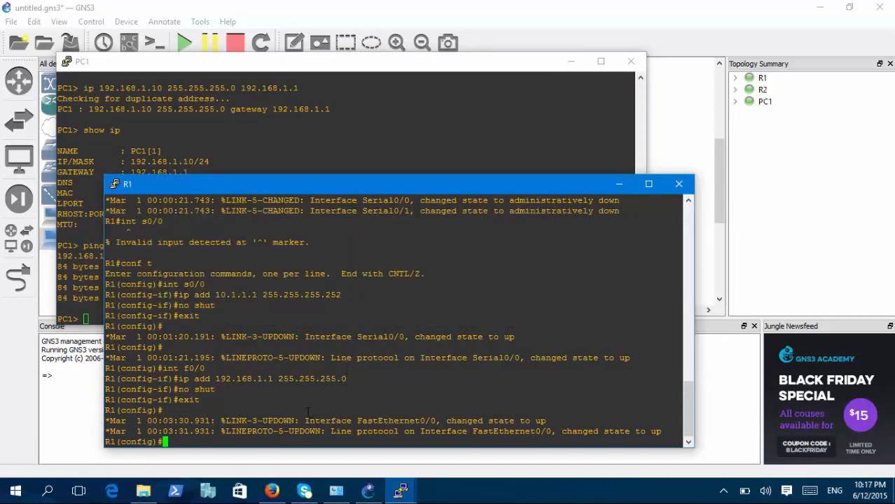
text(router ospf 1)
key(Return)
text(network 1)
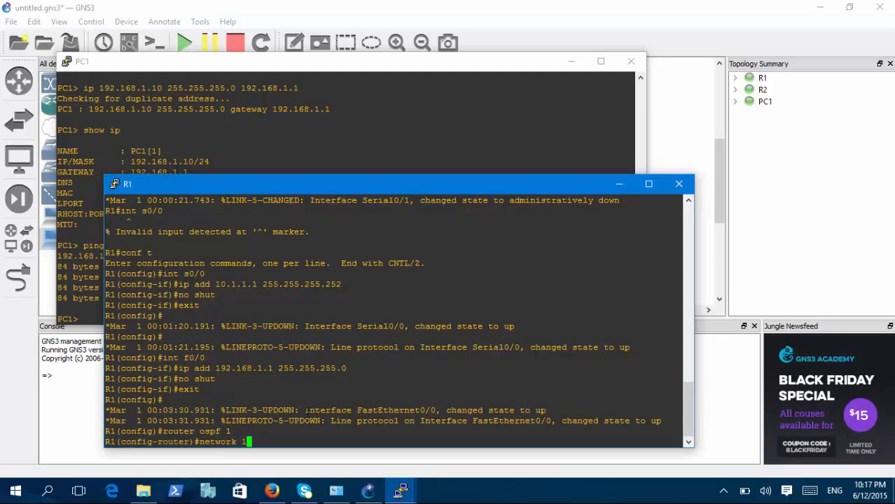
text(0.1.1.0 0.0.0.3 area 0)
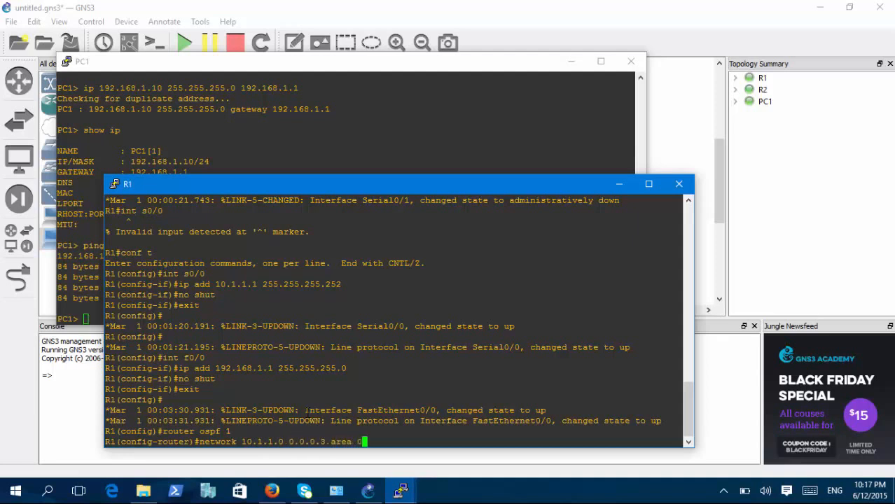
key(Return)
Advertise network 192.168.1.0 with wildcard 0.0.0.255 in area 0 on R1 and exit router configuration.
text(network 192.1)
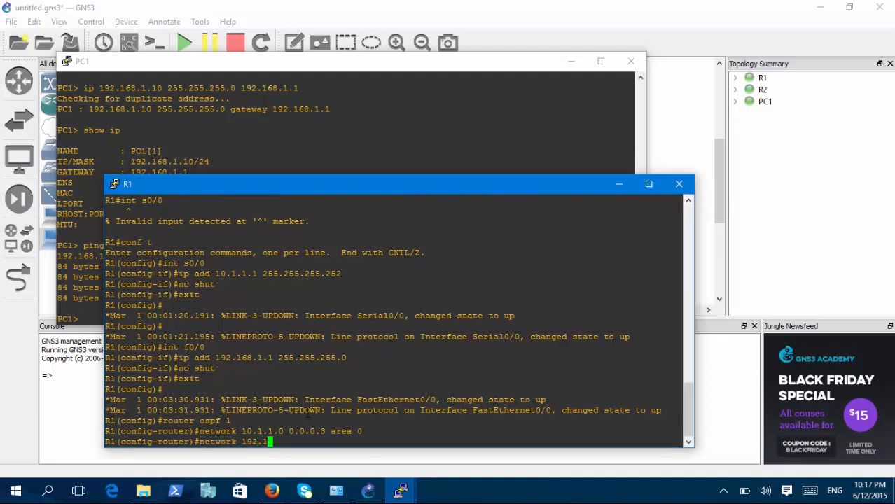
text(68.1.0 0.0)
key(BackSpace)
text(.0.0.255 )
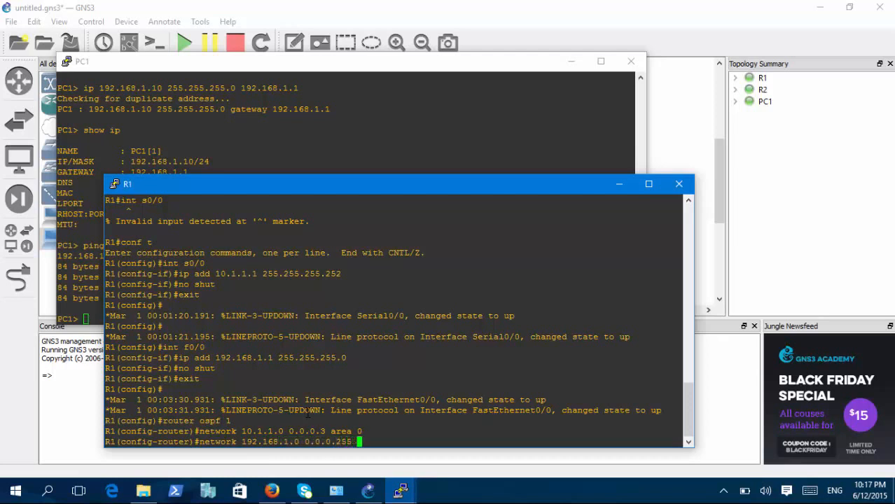
text(area 0)
key(Return)
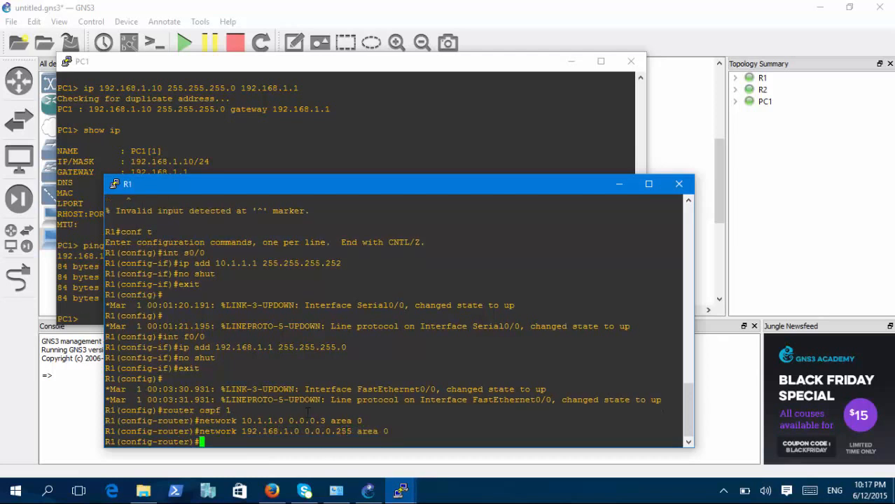
text(exit)
key(Return)
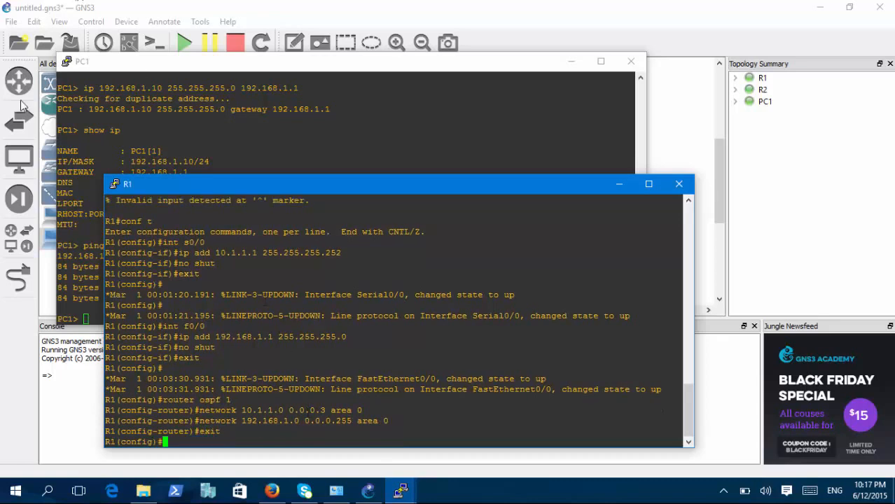
Switch to R2's console and start OSPF process 1 in router configuration mode.
click(400, 491)
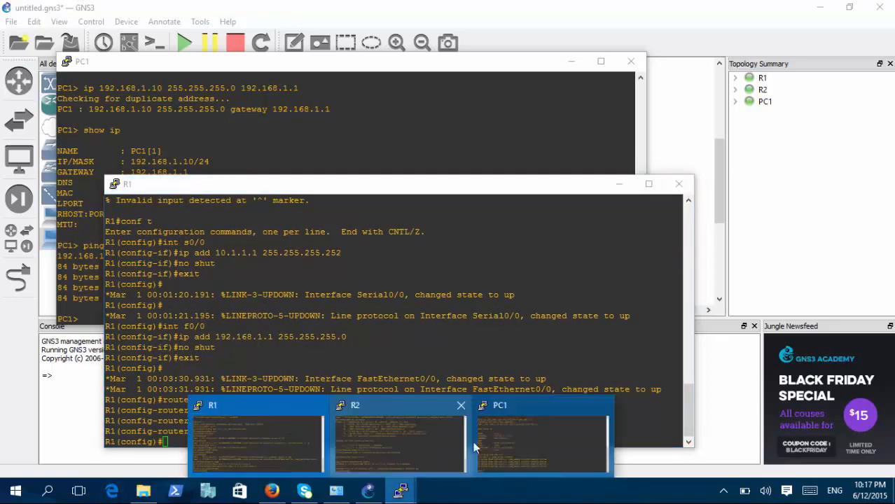
click(380, 419)
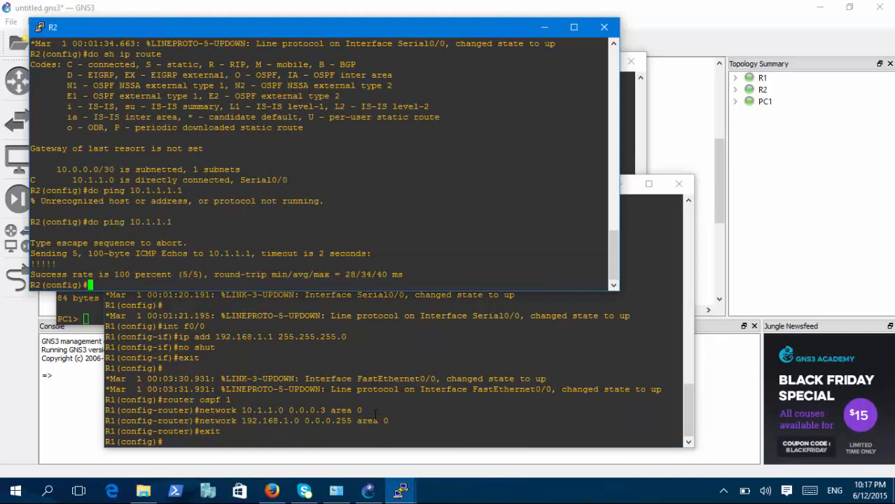
text(router ospf 10)
key(BackSpace)
key(Return)
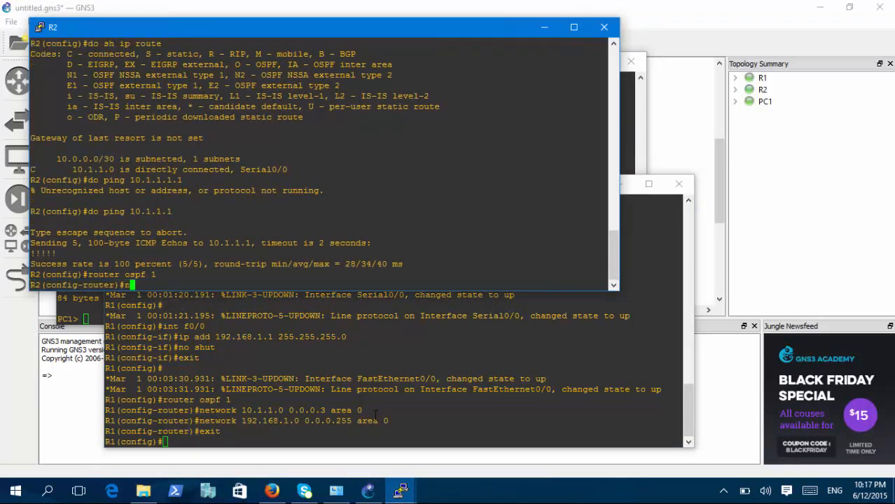
Advertise network 10.1.1.0 with wildcard 0.0.0.3 in area 0 under R2's OSPF process.
text(network 10.1.1.0 0.0.0.3)
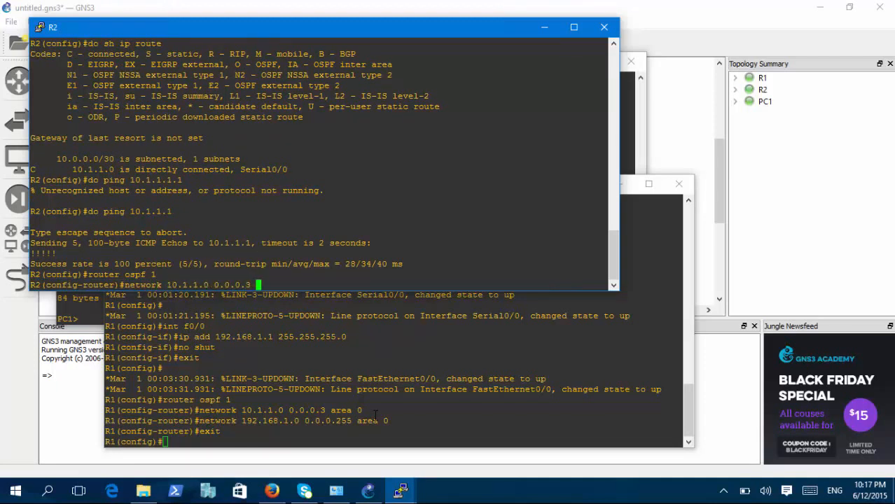
text( area 0)
key(Return)
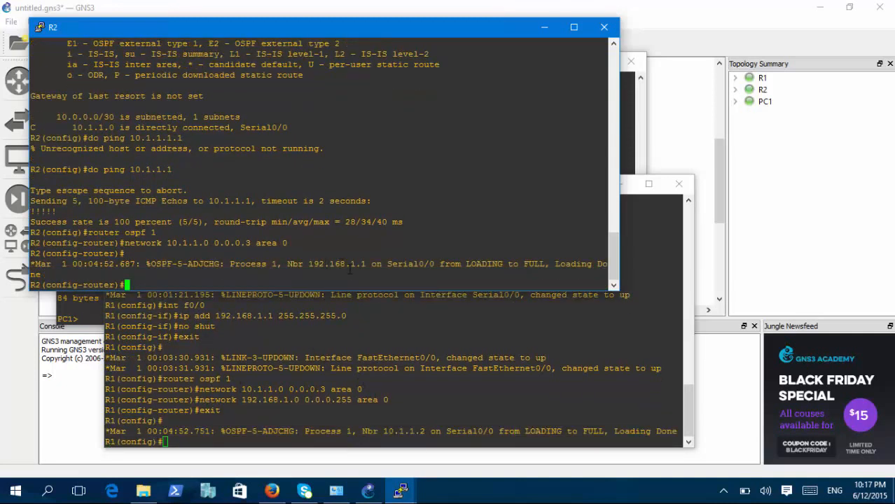
Ping R2's serial address 10.1.1.2 from PC1's console to test the OSPF-routed path.
drag(346, 264, 167, 283)
click(91, 320)
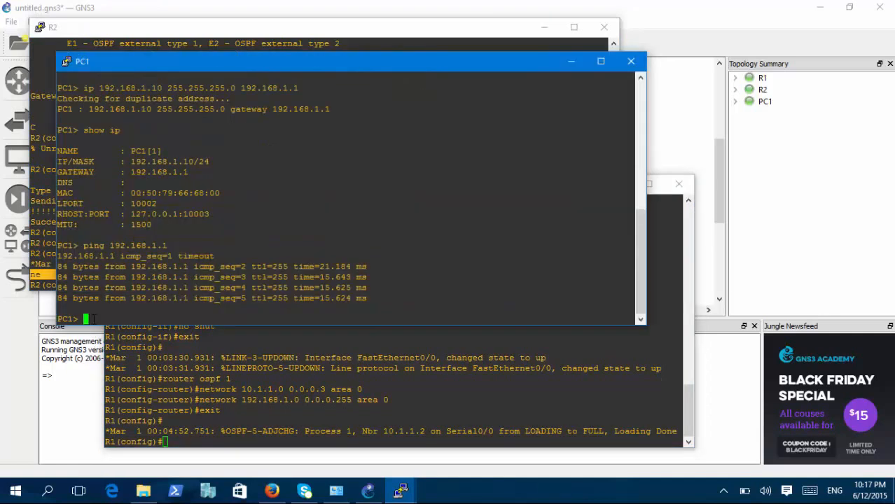
text(ping 10.1.1.2)
key(Return)
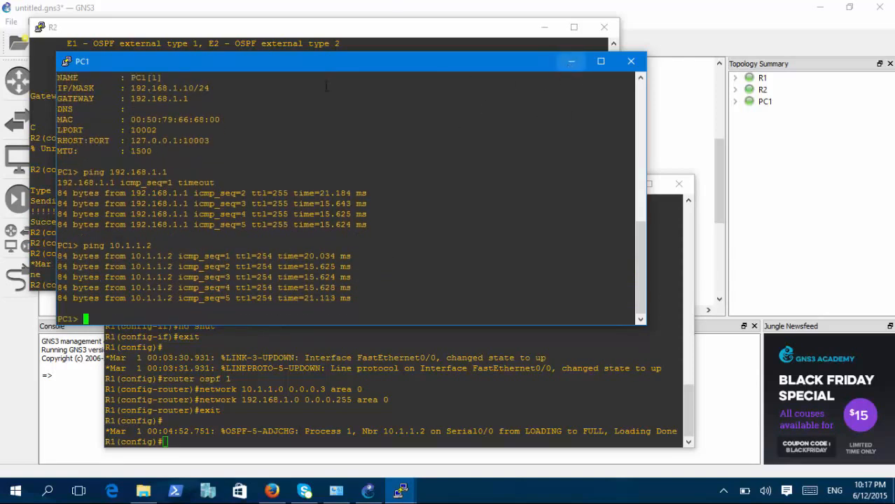
Close the R1, PC1 and R2 console windows to return to the topology.
click(255, 386)
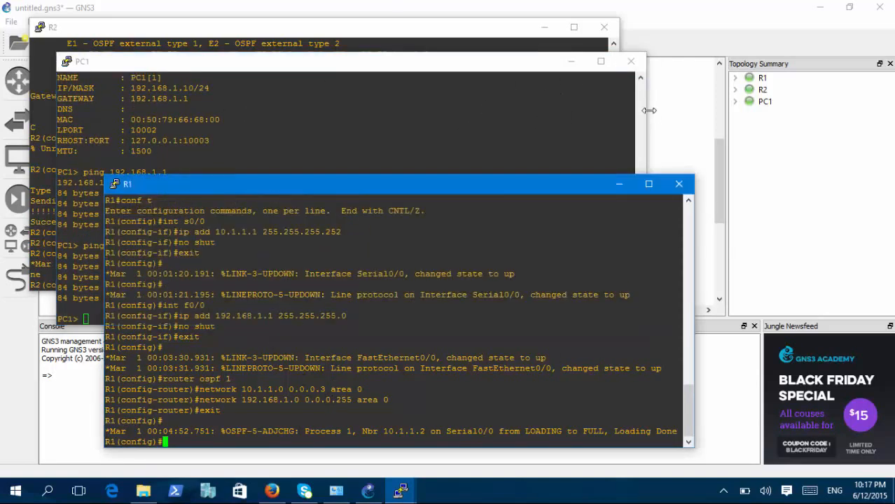
click(679, 184)
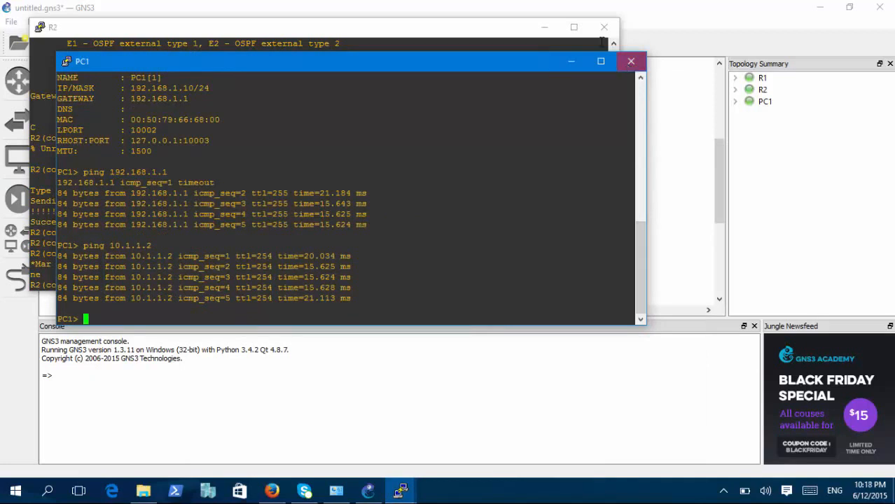
click(631, 61)
click(607, 27)
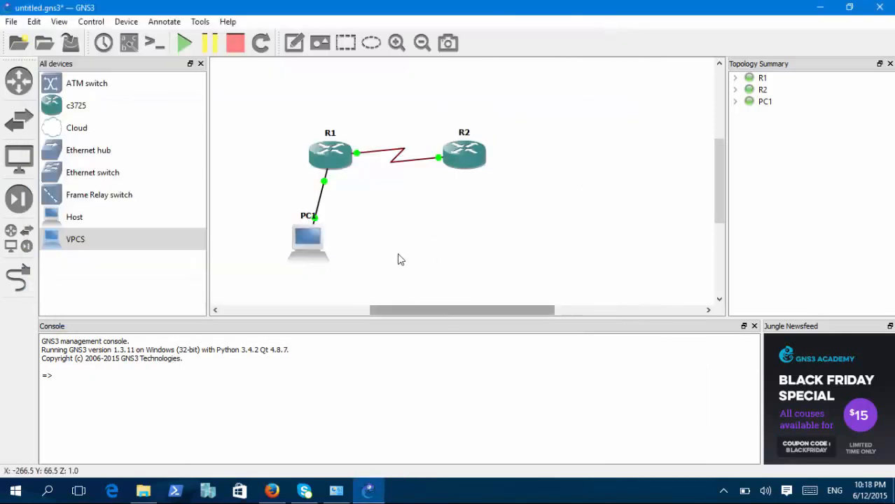
mouse_move(720, 153)
mouse_down()
mouse_move(719, 133)
mouse_move(720, 158)
mouse_up()
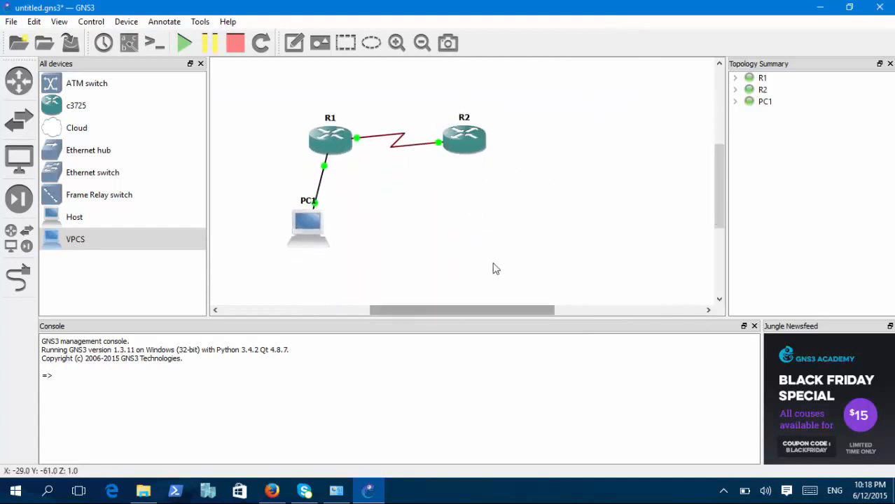
mouse_move(531, 315)
mouse_down()
mouse_move(495, 314)
mouse_move(526, 313)
mouse_move(514, 312)
mouse_up()
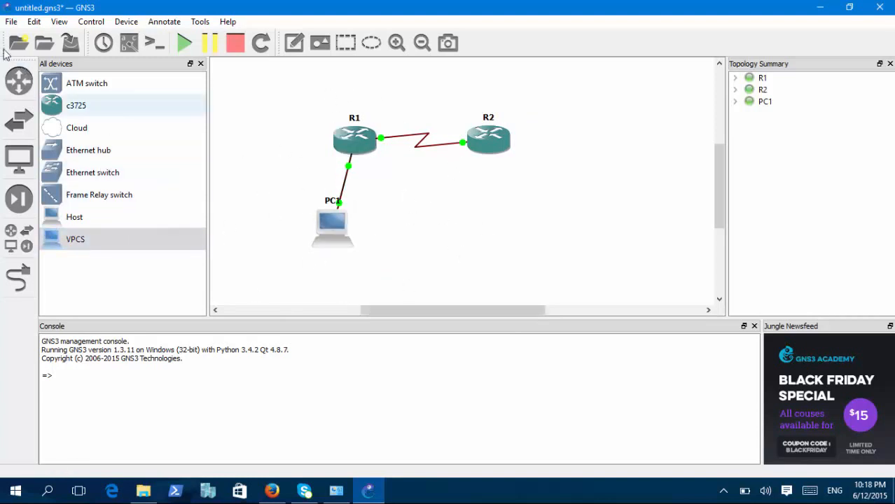
In the preferences, change the Telnet console application command to end with -skin 1 and save the settings.
click(34, 26)
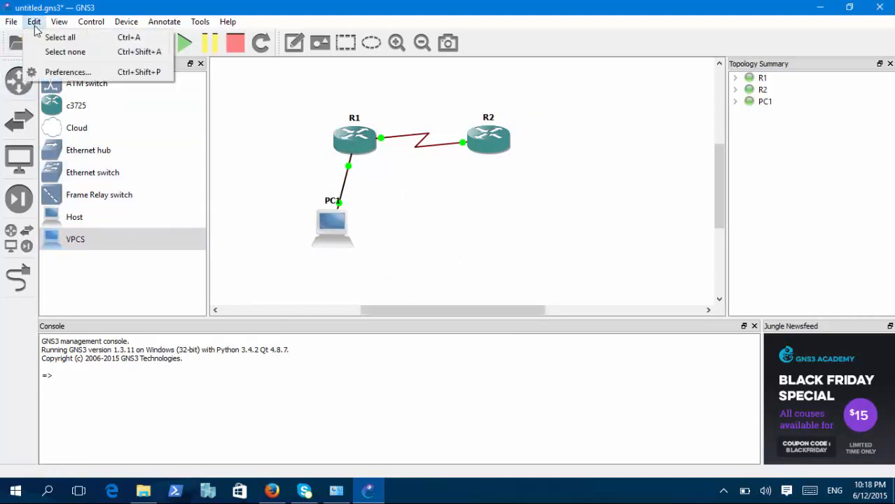
click(75, 80)
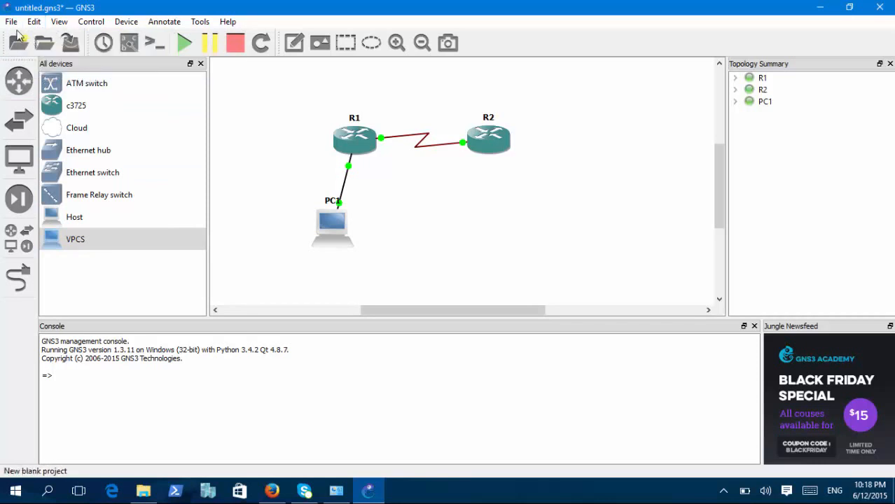
click(33, 22)
click(68, 72)
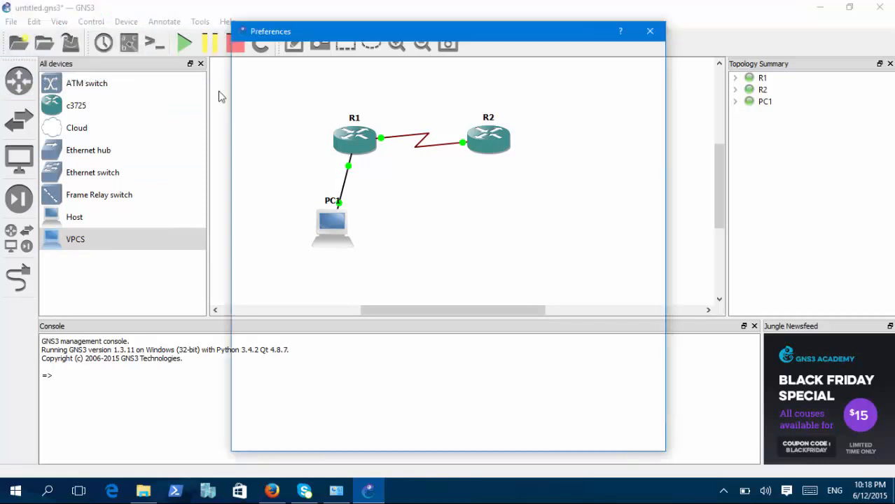
click(420, 82)
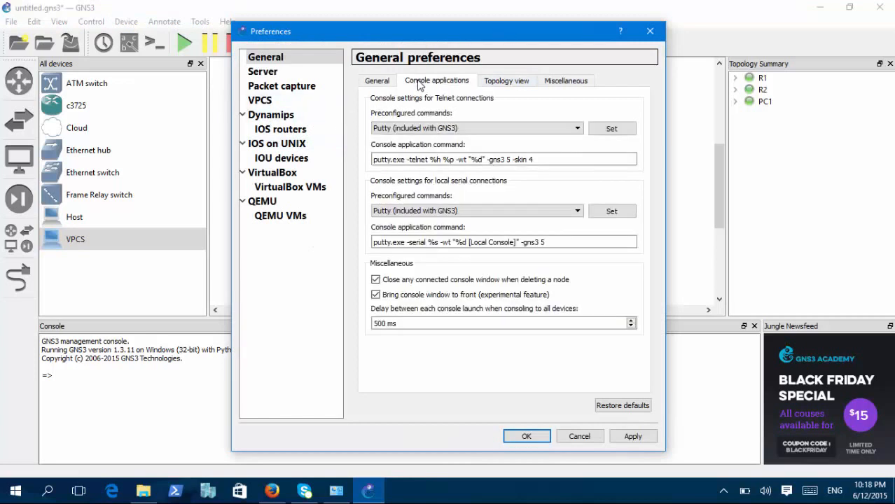
click(484, 82)
click(431, 82)
click(557, 157)
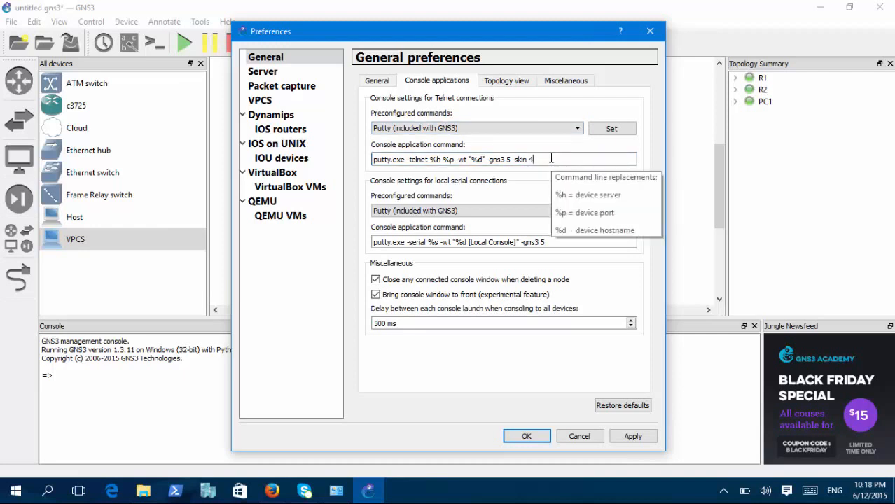
click(525, 436)
Open R1's console to examine its colours with skin 1, and close the window again.
right_click(282, 151)
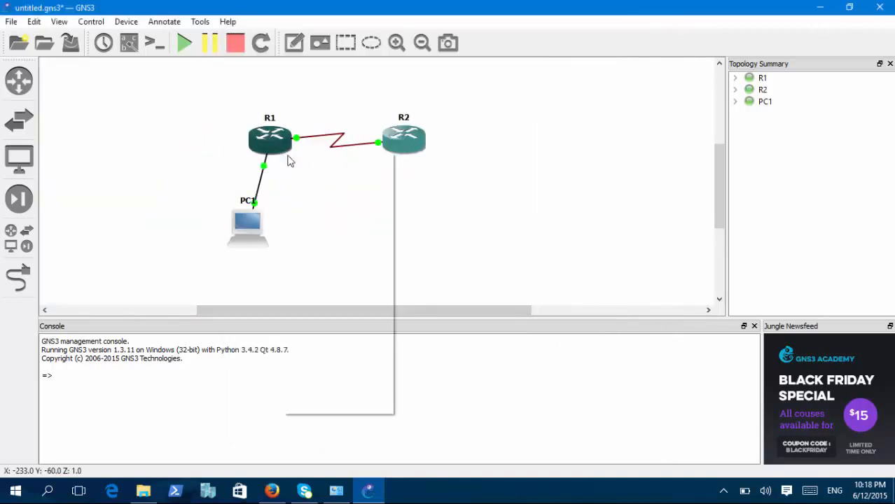
click(322, 204)
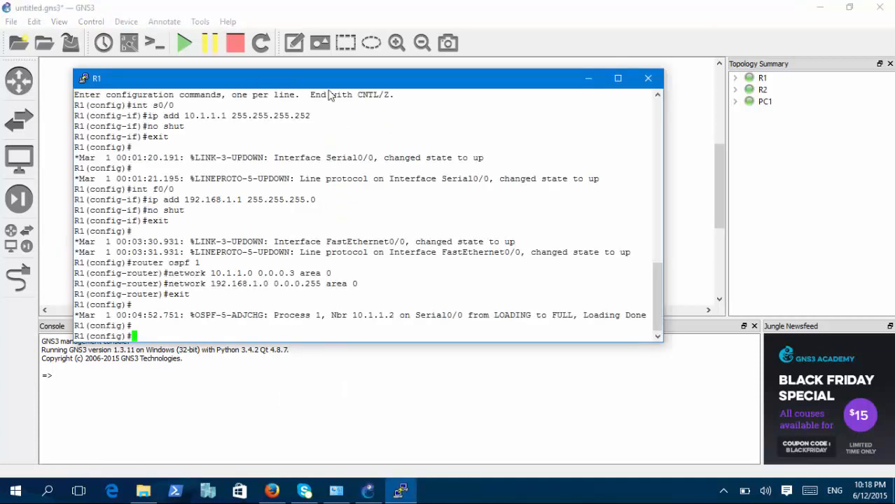
drag(329, 84, 417, 101)
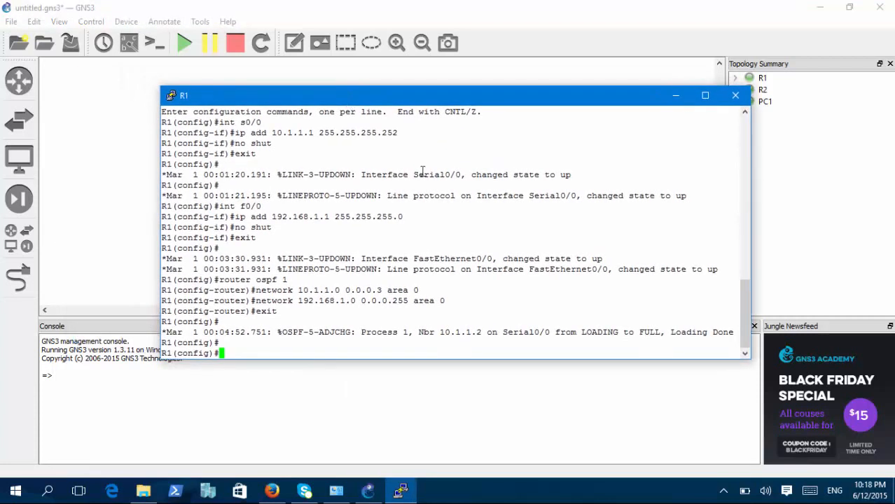
click(736, 97)
Set the skin option in the Telnet console application command to -skin 2 and save the preferences.
click(35, 23)
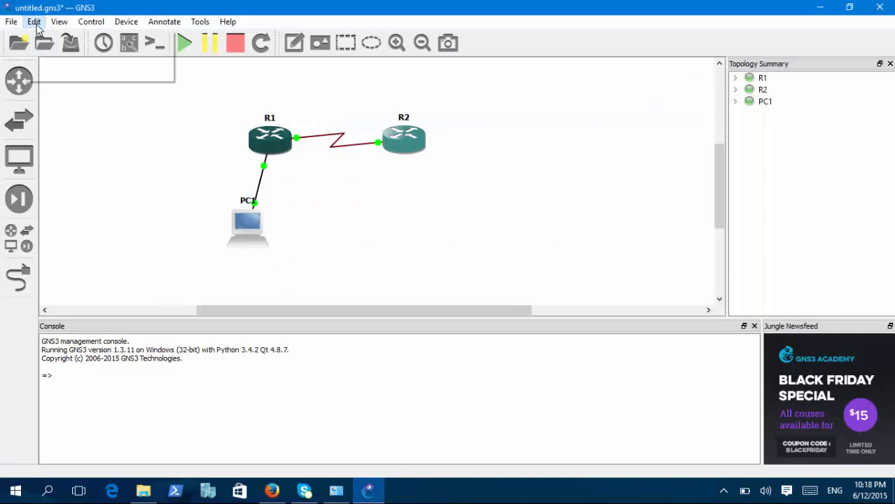
click(82, 74)
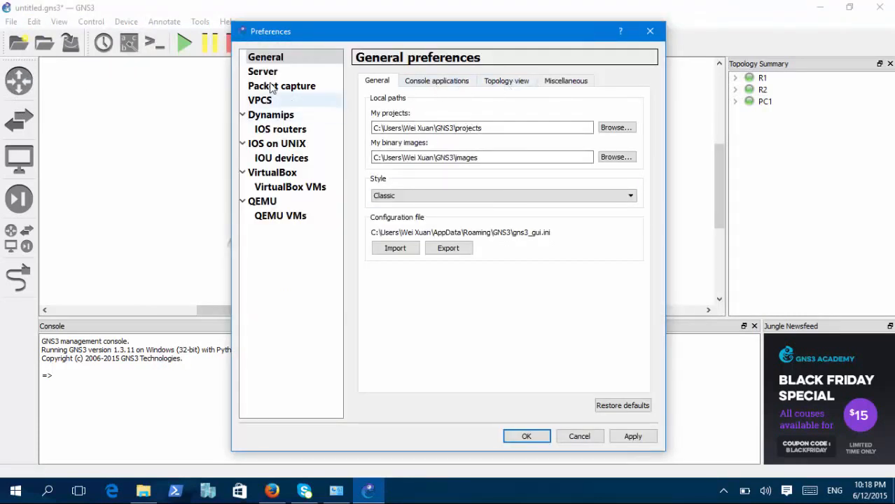
click(448, 82)
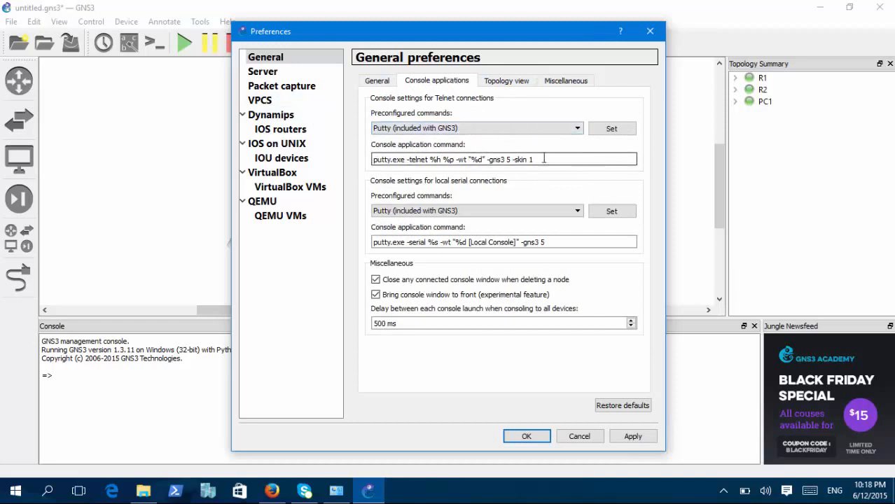
mouse_move(546, 157)
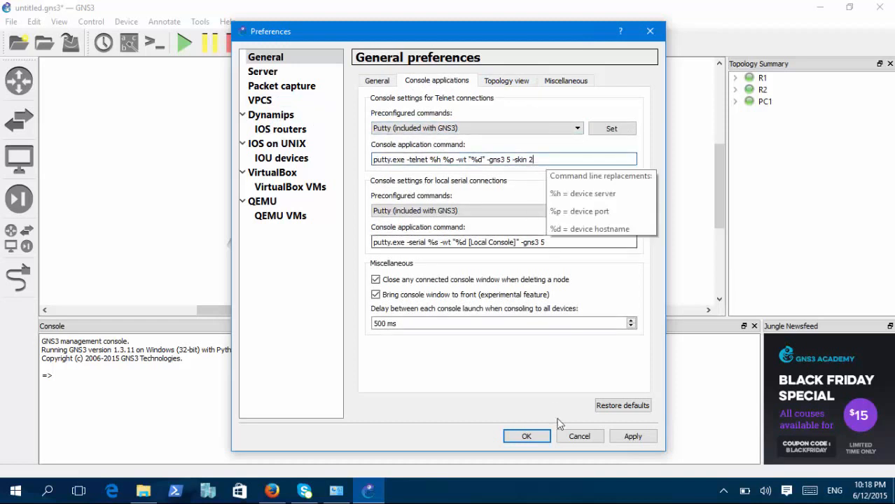
click(526, 436)
Reopen R1's console to examine its appearance with skin 2, and minimize the window.
right_click(274, 140)
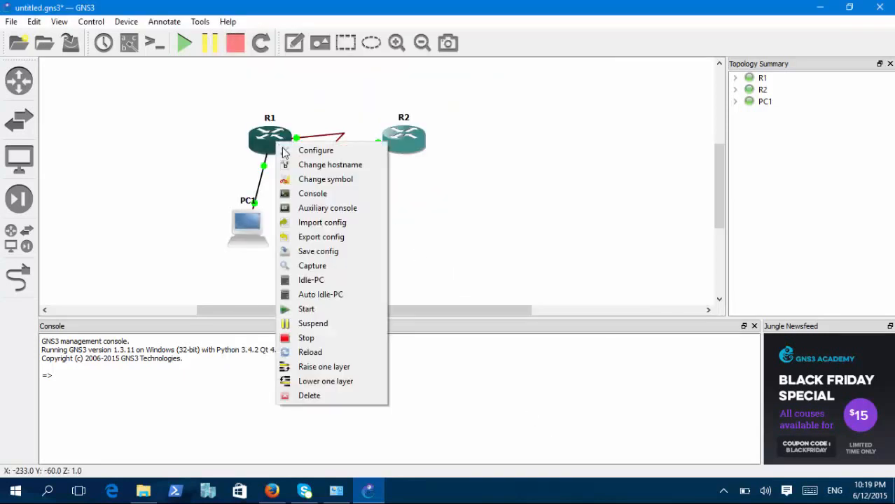
click(318, 194)
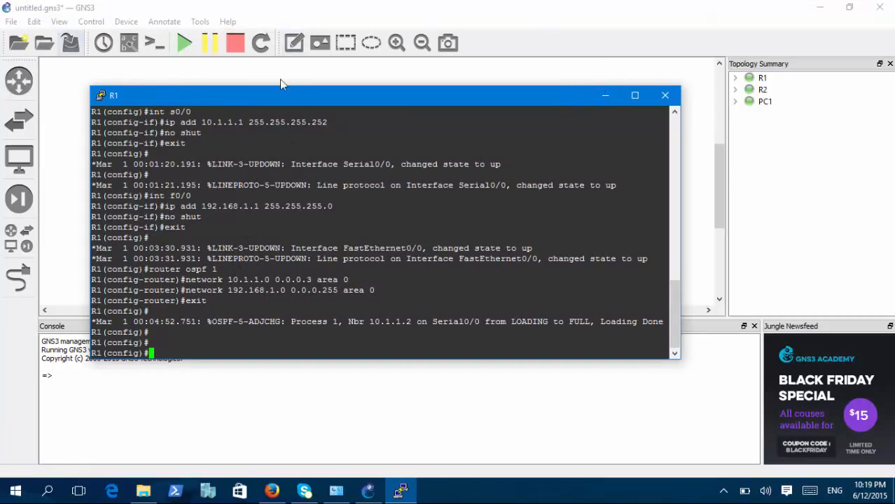
drag(379, 100, 424, 109)
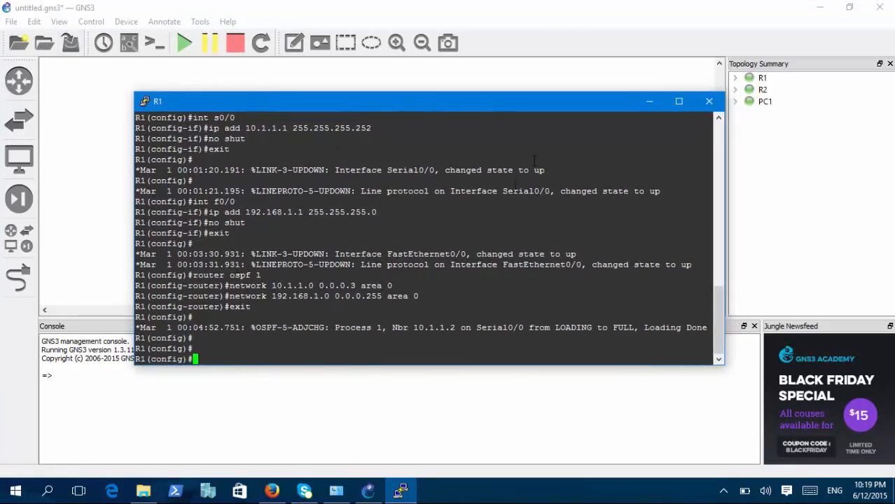
click(647, 102)
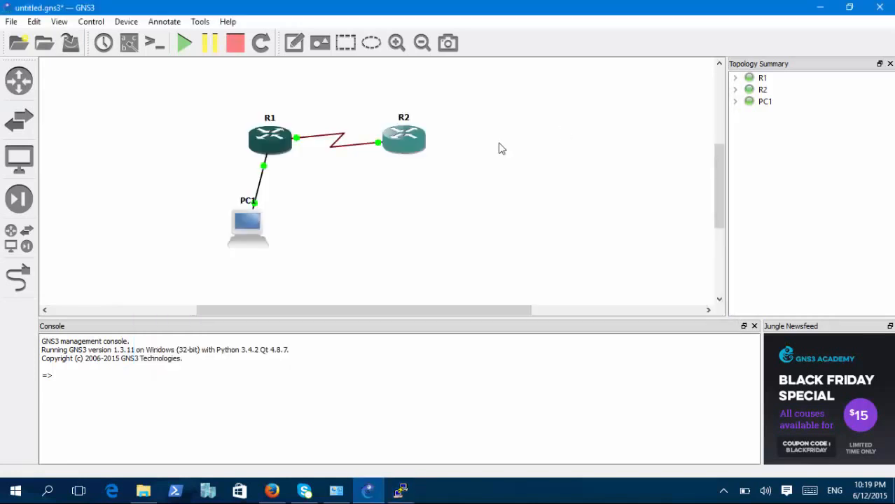
click(13, 165)
click(15, 112)
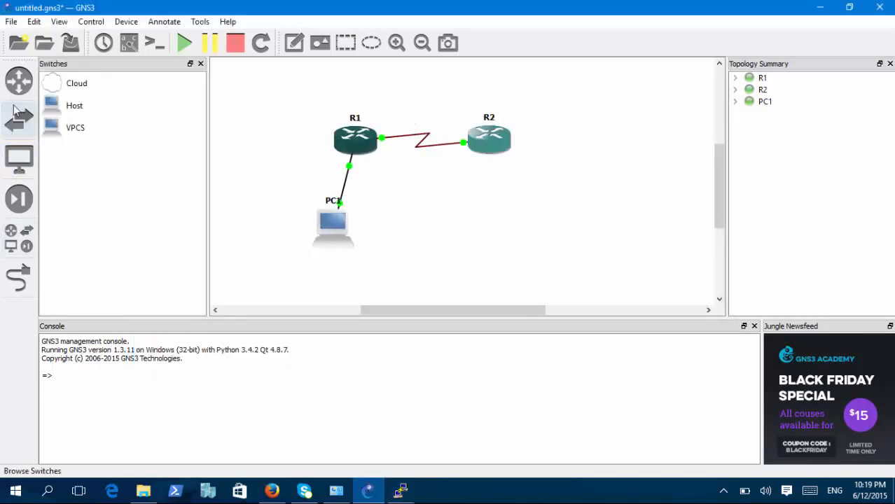
click(19, 80)
click(19, 278)
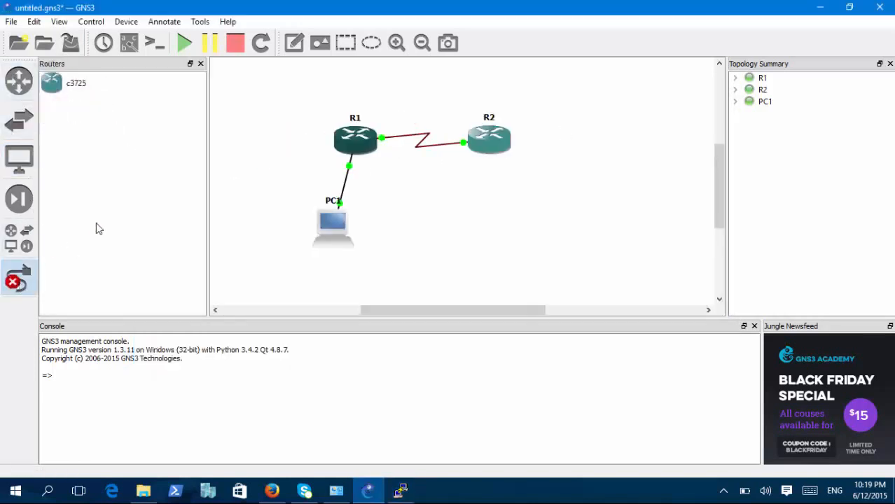
click(16, 291)
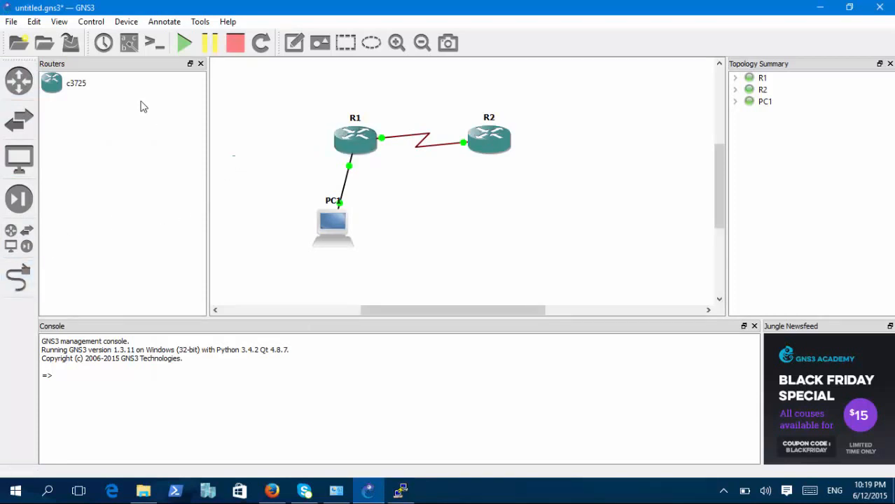
click(18, 81)
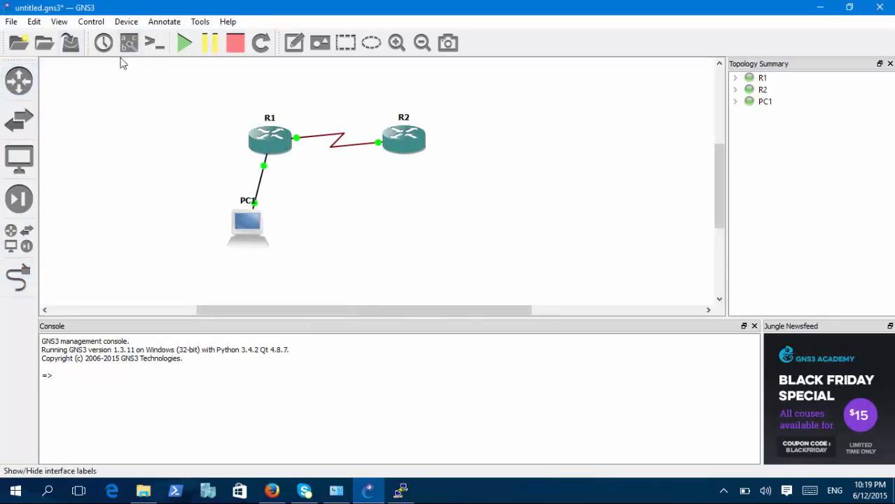